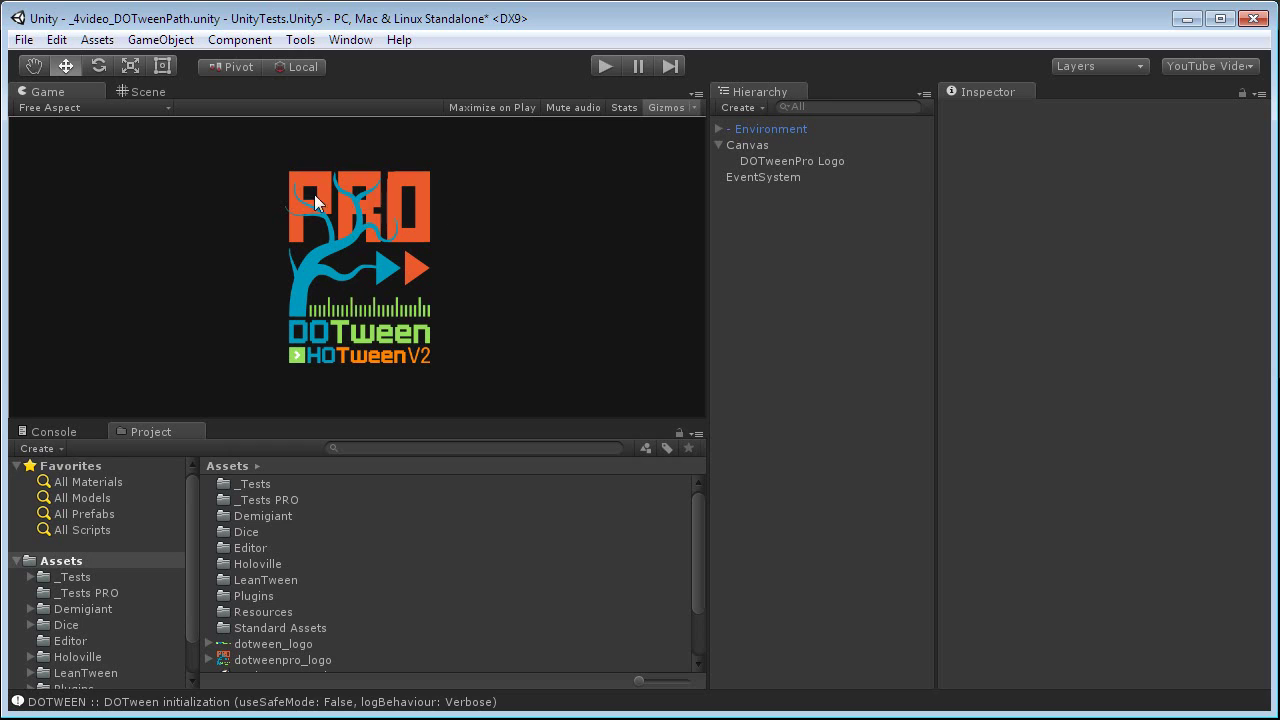
# - Deactivate the DOTweenPro Logo object and switch to the Scene view
pyautogui.click(779, 162)
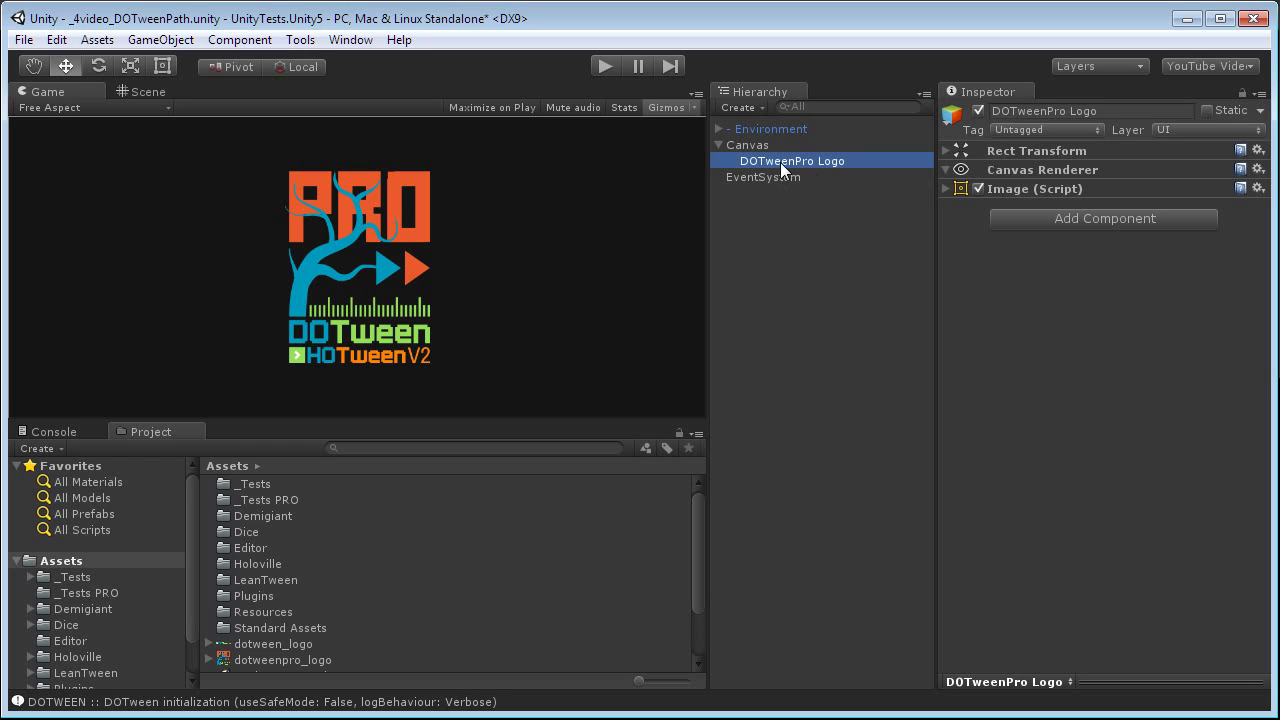
pyautogui.click(979, 111)
pyautogui.click(148, 92)
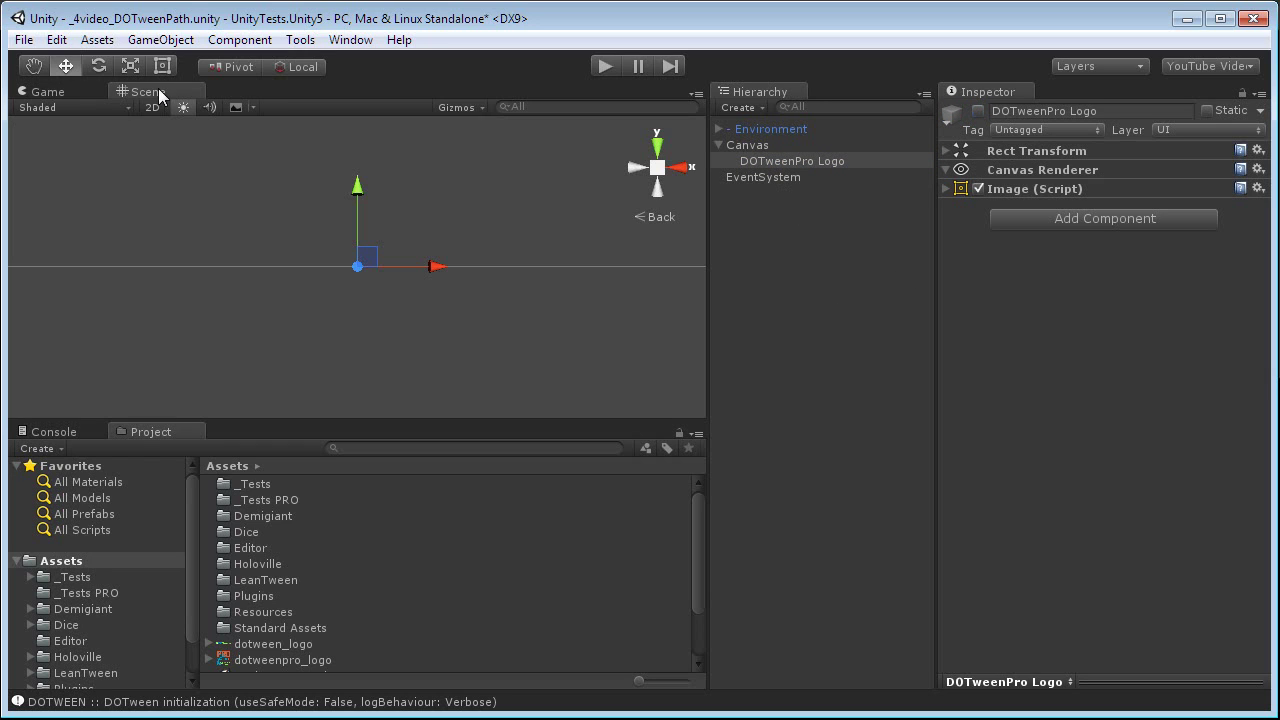
# - Create a new 3D Cube in the scene
pyautogui.click(856, 249)
pyautogui.click(740, 107)
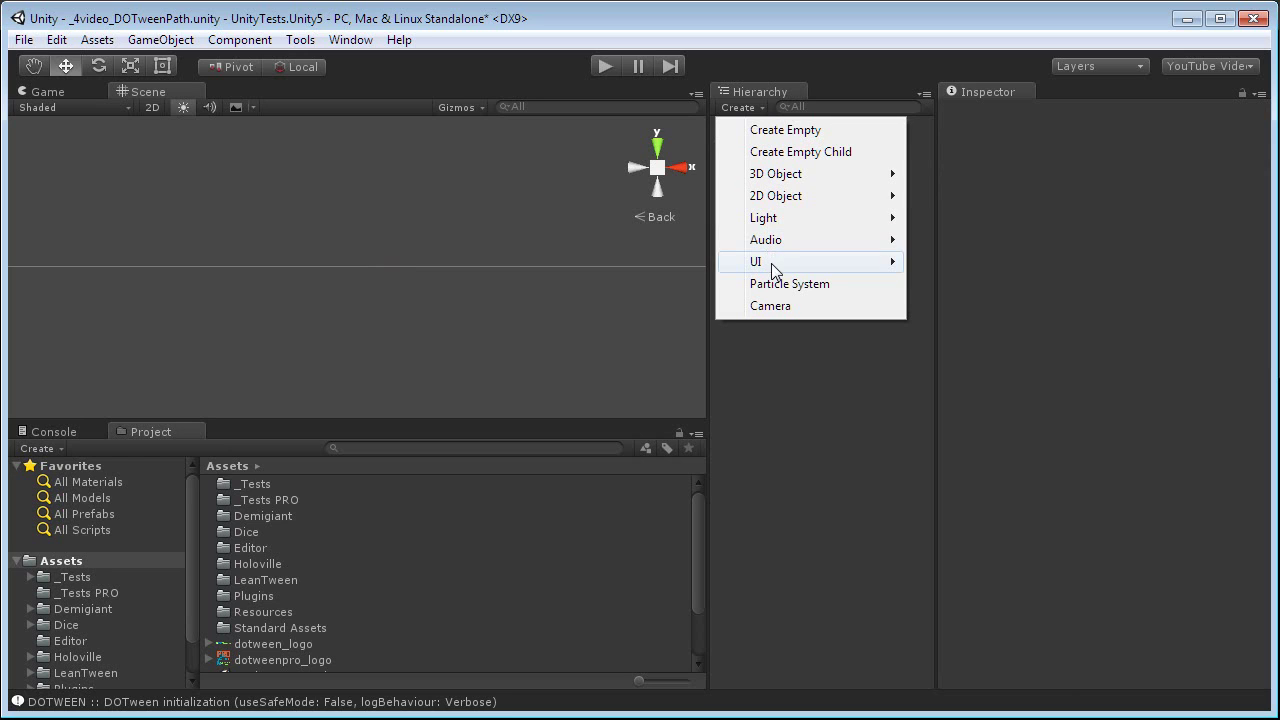
pyautogui.moveTo(786, 175)
pyautogui.click(662, 177)
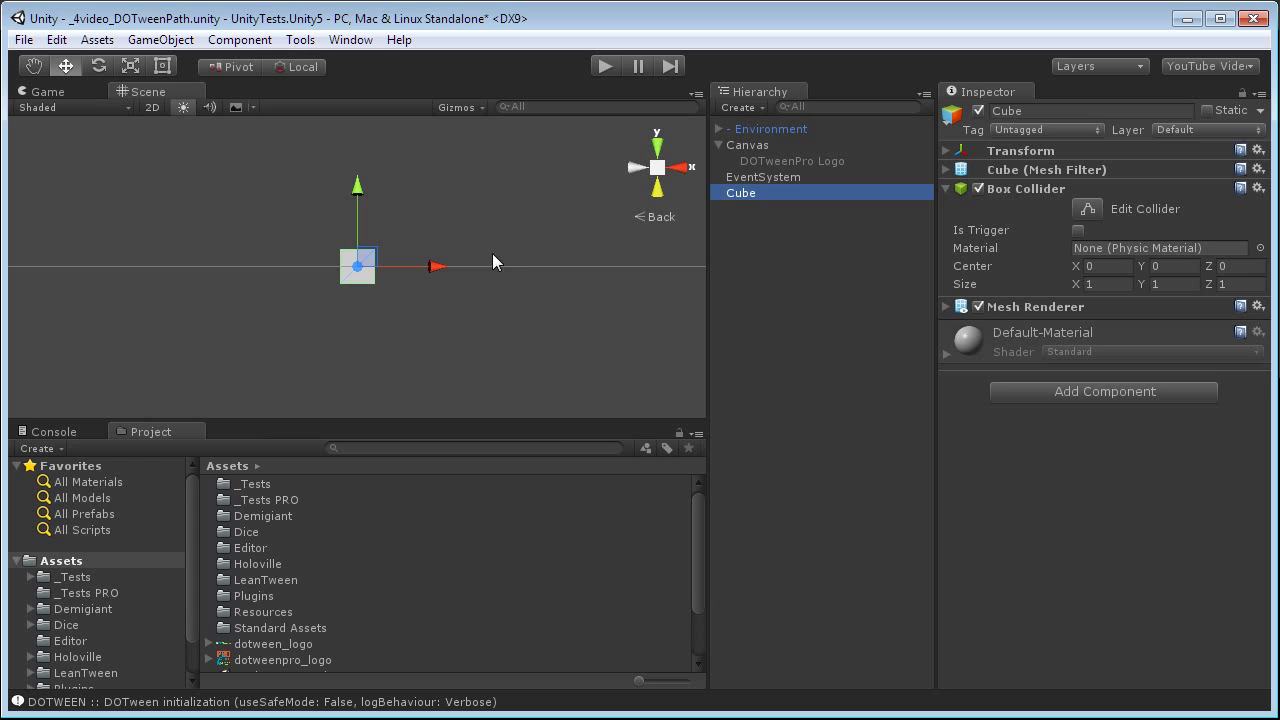
# - Add a DOTween Path component to the Cube
pyautogui.click(1093, 393)
pyautogui.click(1044, 648)
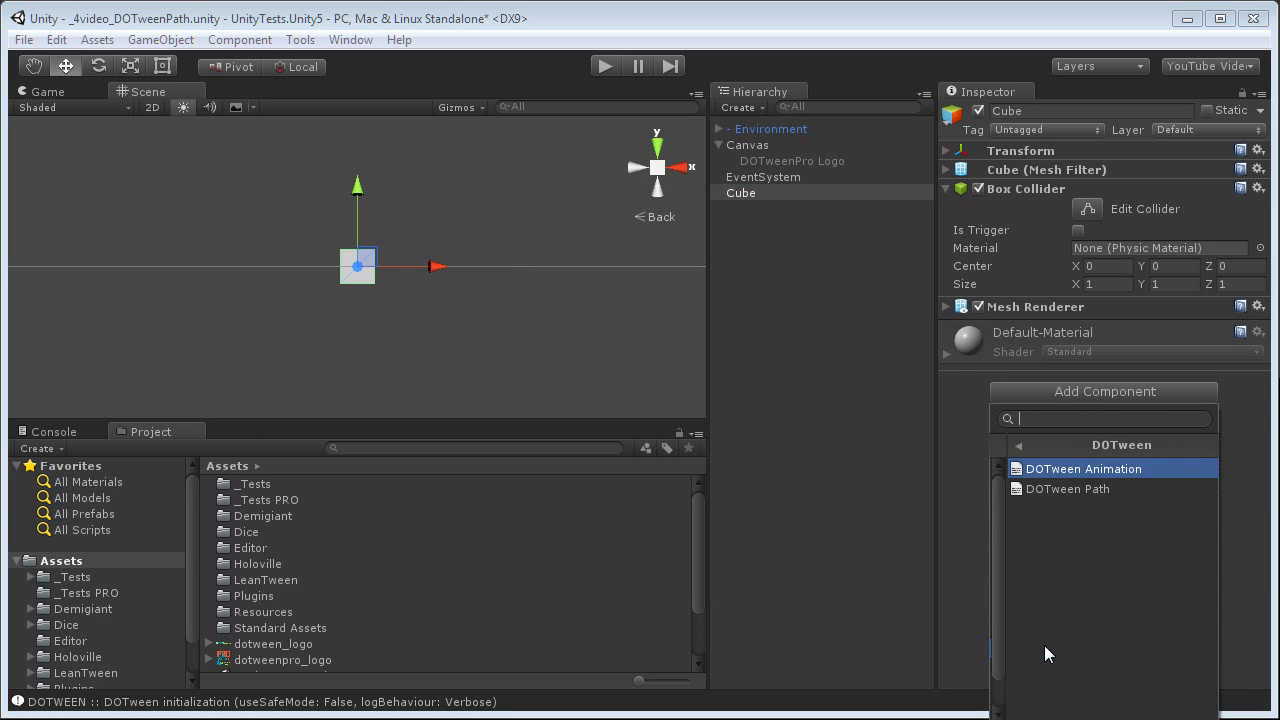
pyautogui.click(1065, 489)
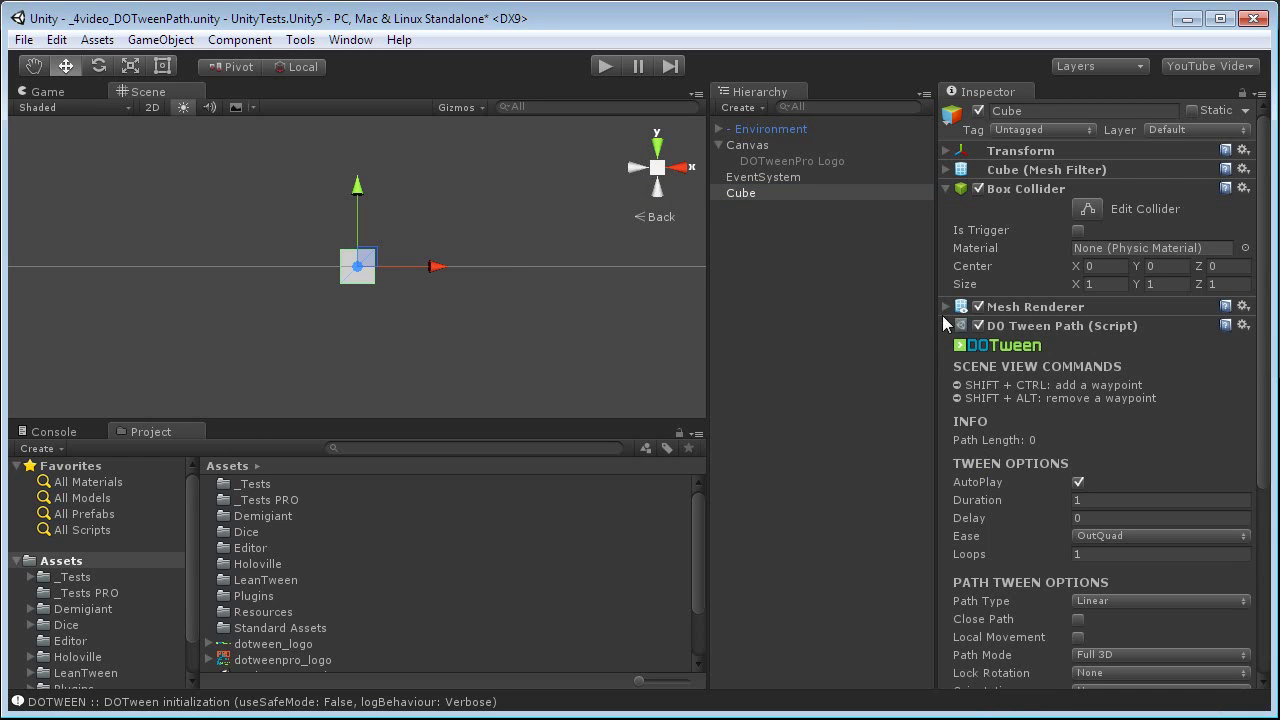
pyautogui.scroll(-5, 1039, 402)
pyautogui.scroll(3, 1022, 250)
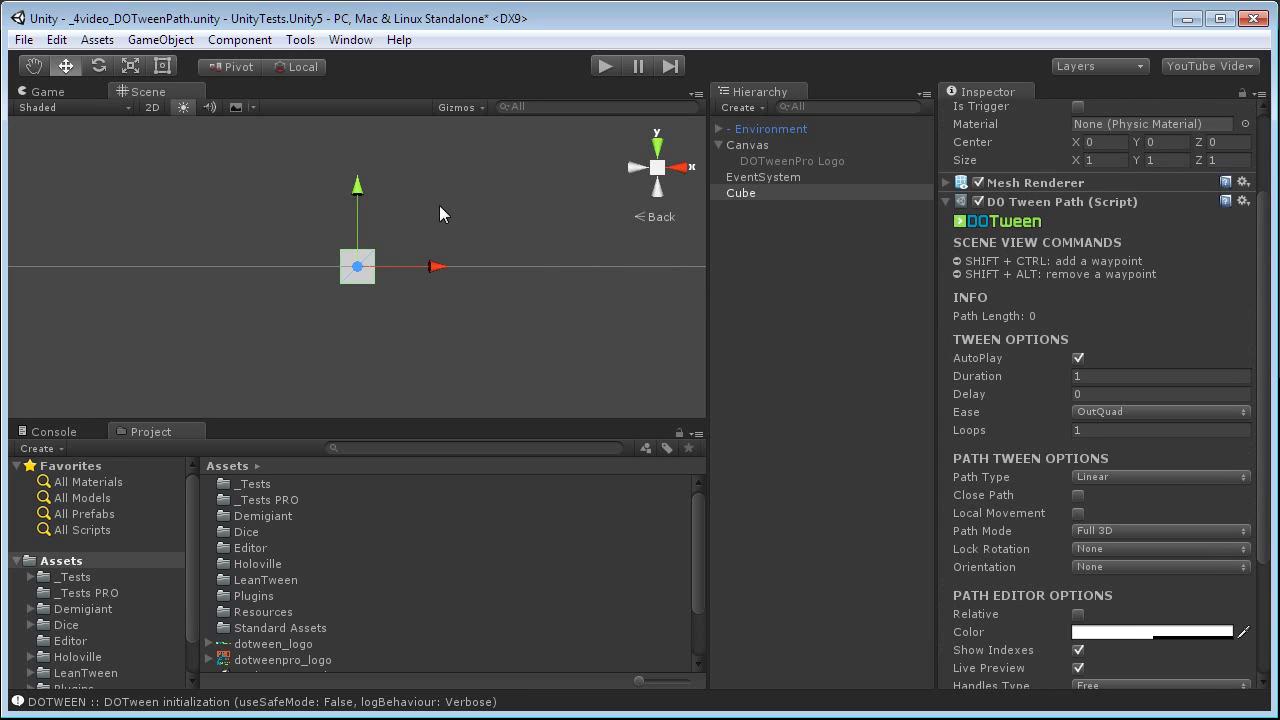
# - Place six waypoints around the Cube in the Scene view
pyautogui.keyDown('ctrl'); pyautogui.keyDown('shift'); pyautogui.click(421, 171); pyautogui.keyUp('shift'); pyautogui.keyUp('ctrl')
pyautogui.keyDown('ctrl'); pyautogui.keyDown('shift'); pyautogui.click(234, 137); pyautogui.keyUp('shift'); pyautogui.keyUp('ctrl')
pyautogui.keyDown('ctrl'); pyautogui.keyDown('shift'); pyautogui.click(167, 214); pyautogui.keyUp('shift'); pyautogui.keyUp('ctrl')
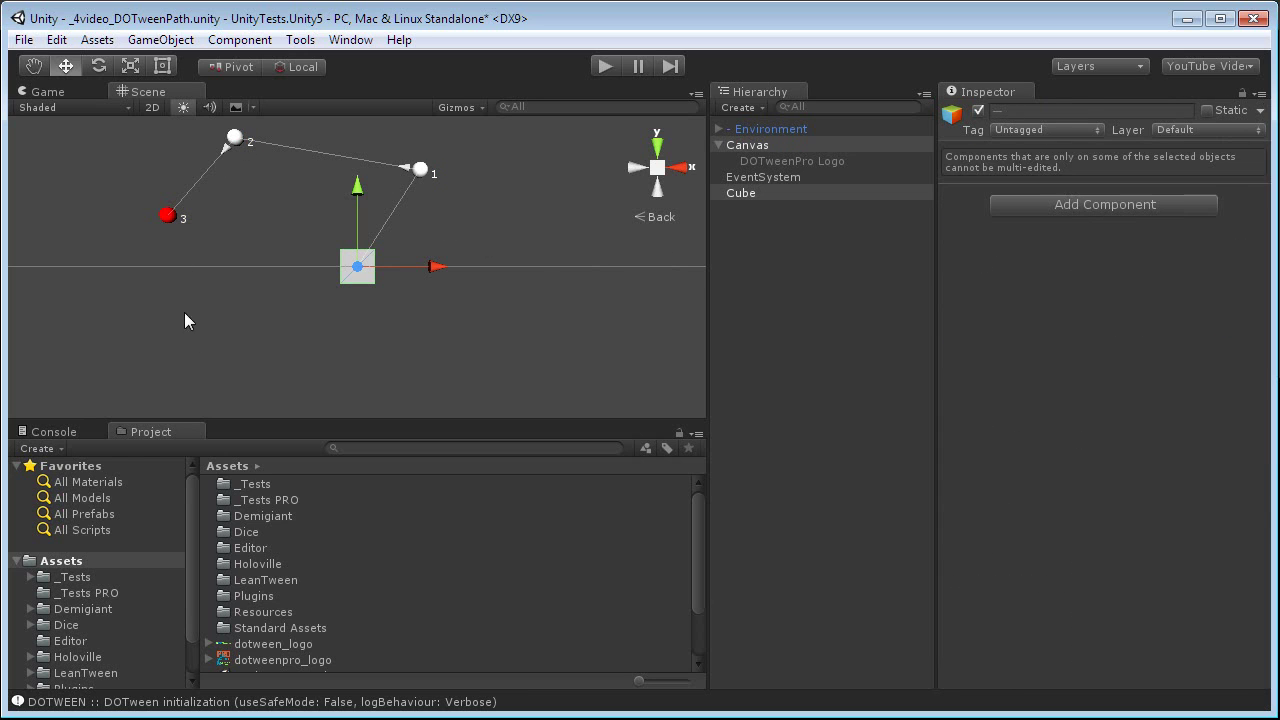
pyautogui.keyDown('ctrl'); pyautogui.keyDown('shift'); pyautogui.click(214, 365); pyautogui.keyUp('shift'); pyautogui.keyUp('ctrl')
pyautogui.keyDown('ctrl'); pyautogui.keyDown('shift'); pyautogui.click(428, 389); pyautogui.keyUp('shift'); pyautogui.keyUp('ctrl')
pyautogui.keyDown('ctrl'); pyautogui.keyDown('shift'); pyautogui.click(585, 322); pyautogui.keyUp('shift'); pyautogui.keyUp('ctrl')
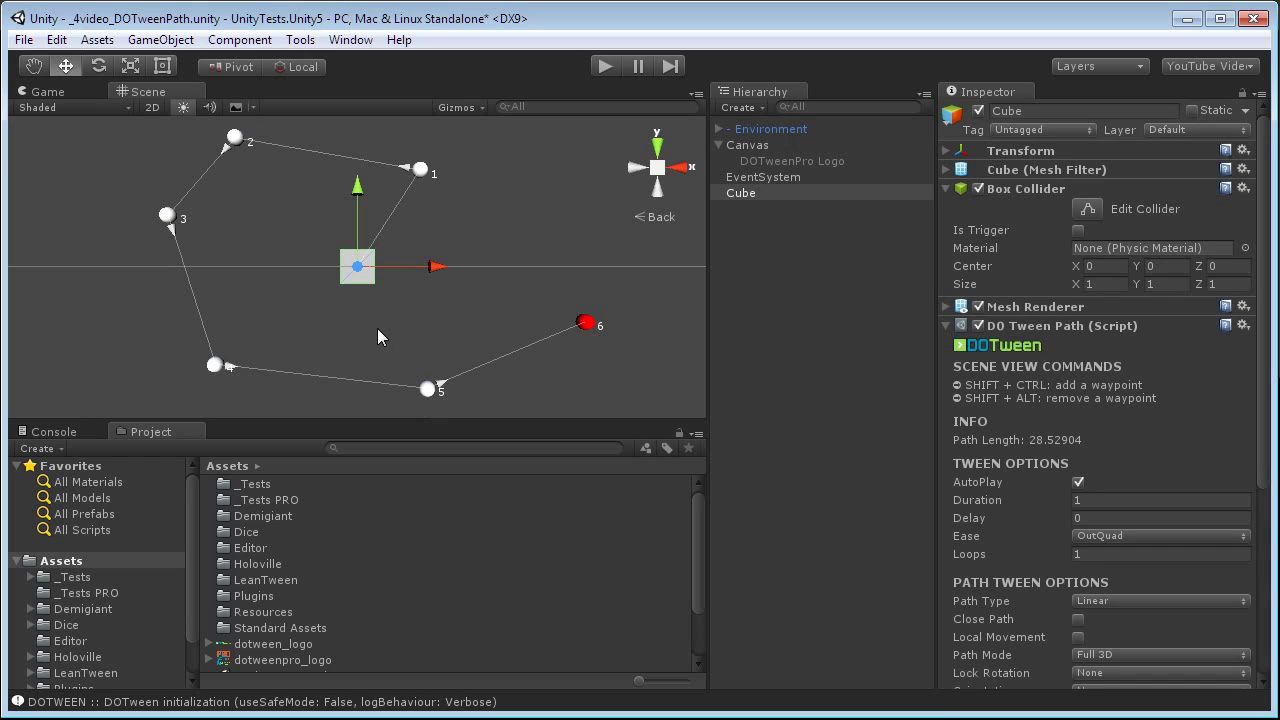
# - Remove waypoints 3 and 2, add new ones, and drag waypoint 6 upper right
pyautogui.keyDown('alt'); pyautogui.keyDown('shift'); pyautogui.click(167, 214); pyautogui.keyUp('shift'); pyautogui.keyUp('alt')
pyautogui.keyDown('alt'); pyautogui.keyDown('shift'); pyautogui.click(234, 137); pyautogui.keyUp('shift'); pyautogui.keyUp('alt')
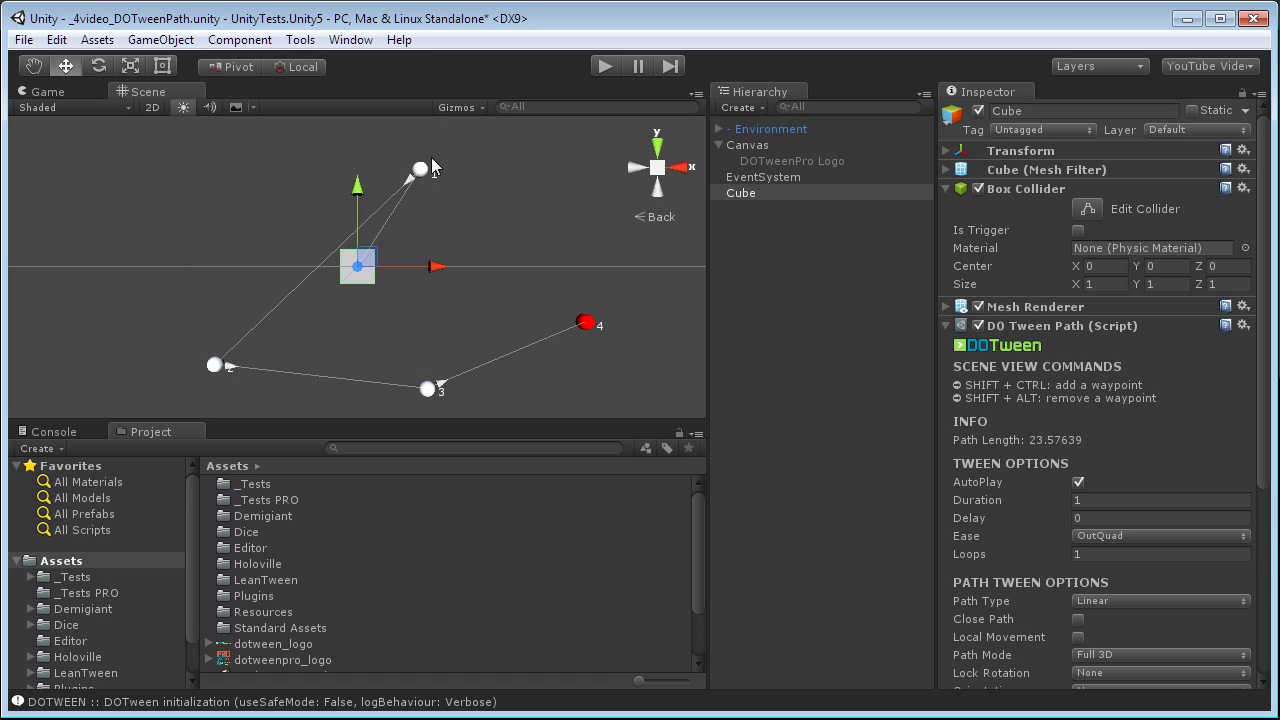
pyautogui.keyDown('ctrl'); pyautogui.keyDown('shift'); pyautogui.click(257, 163); pyautogui.keyUp('shift'); pyautogui.keyUp('ctrl')
pyautogui.keyDown('ctrl'); pyautogui.click(151, 248); pyautogui.keyUp('ctrl')
pyautogui.keyDown('ctrl'); pyautogui.keyDown('shift'); pyautogui.click(152, 244); pyautogui.keyUp('shift'); pyautogui.keyUp('ctrl')
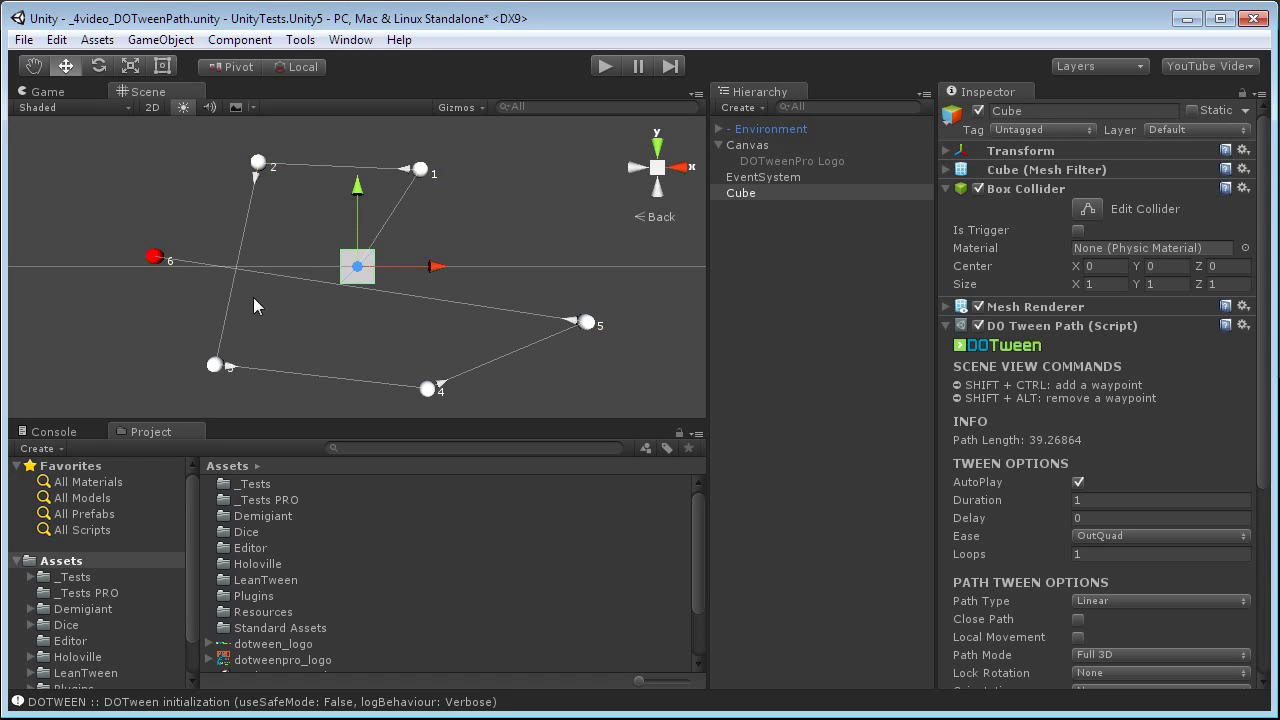
pyautogui.moveTo(168, 268); pyautogui.dragTo(562, 213)
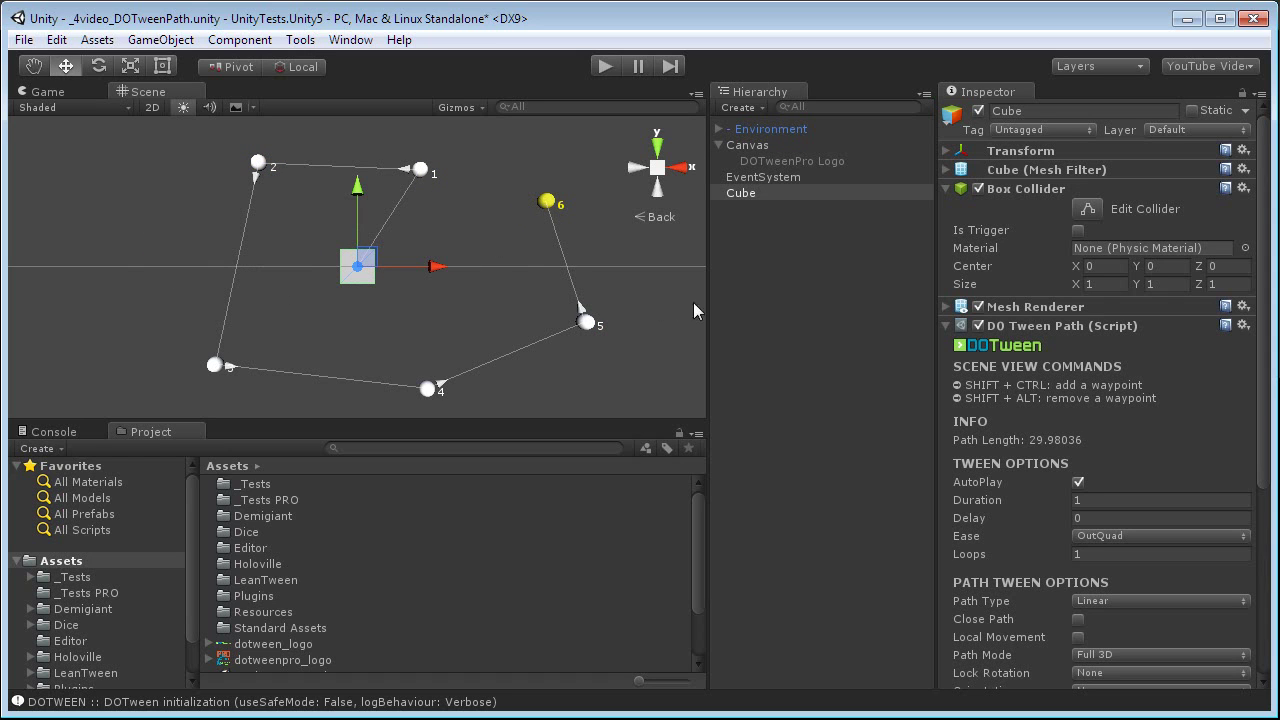
# - Set the path tween Duration to 2.92 and Delay to 0.39, then preview in Play mode
pyautogui.click(1086, 500)
pyautogui.write('2.53')
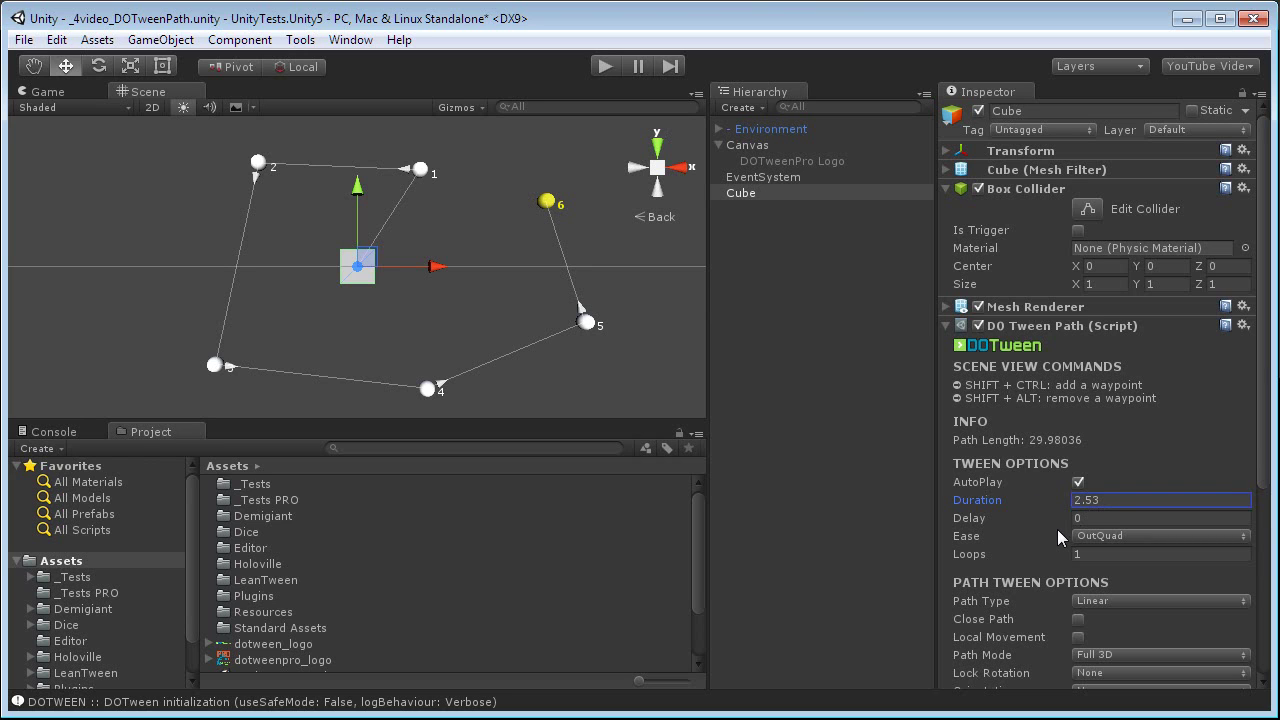
pyautogui.click(1076, 518)
pyautogui.write('0.39')
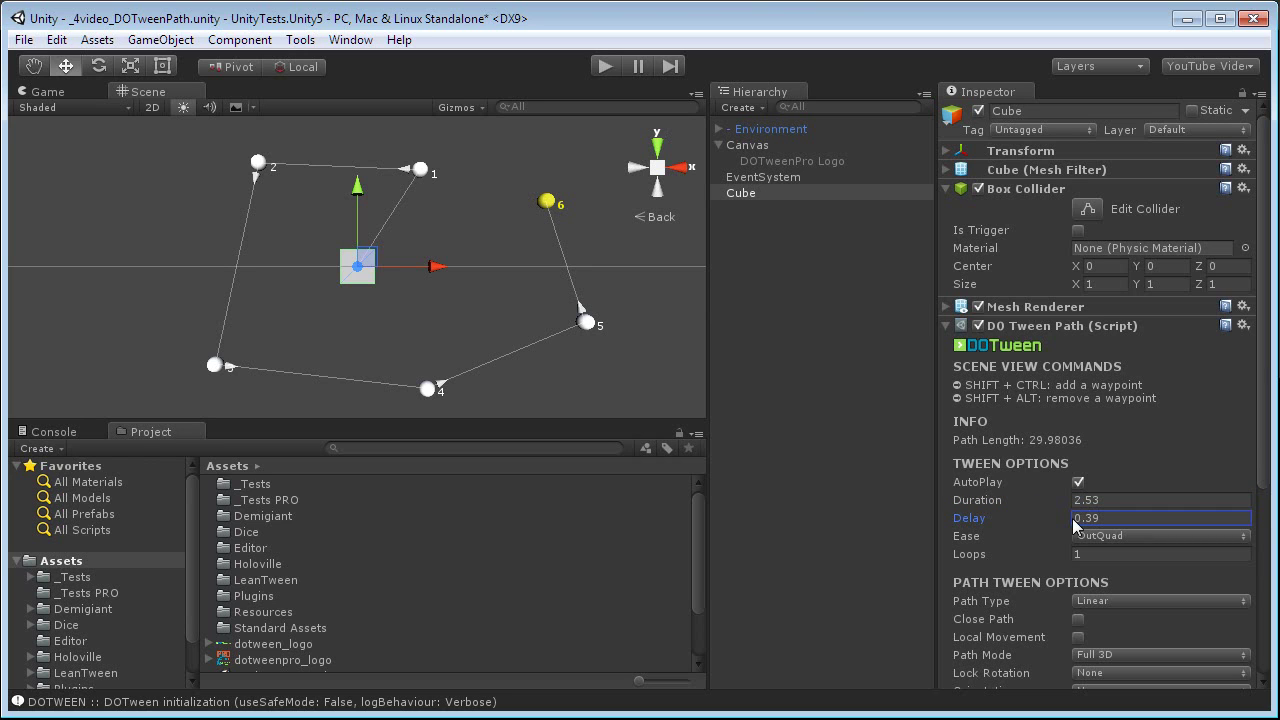
pyautogui.moveTo(1055, 500); pyautogui.dragTo(1076, 503)
pyautogui.click(604, 66)
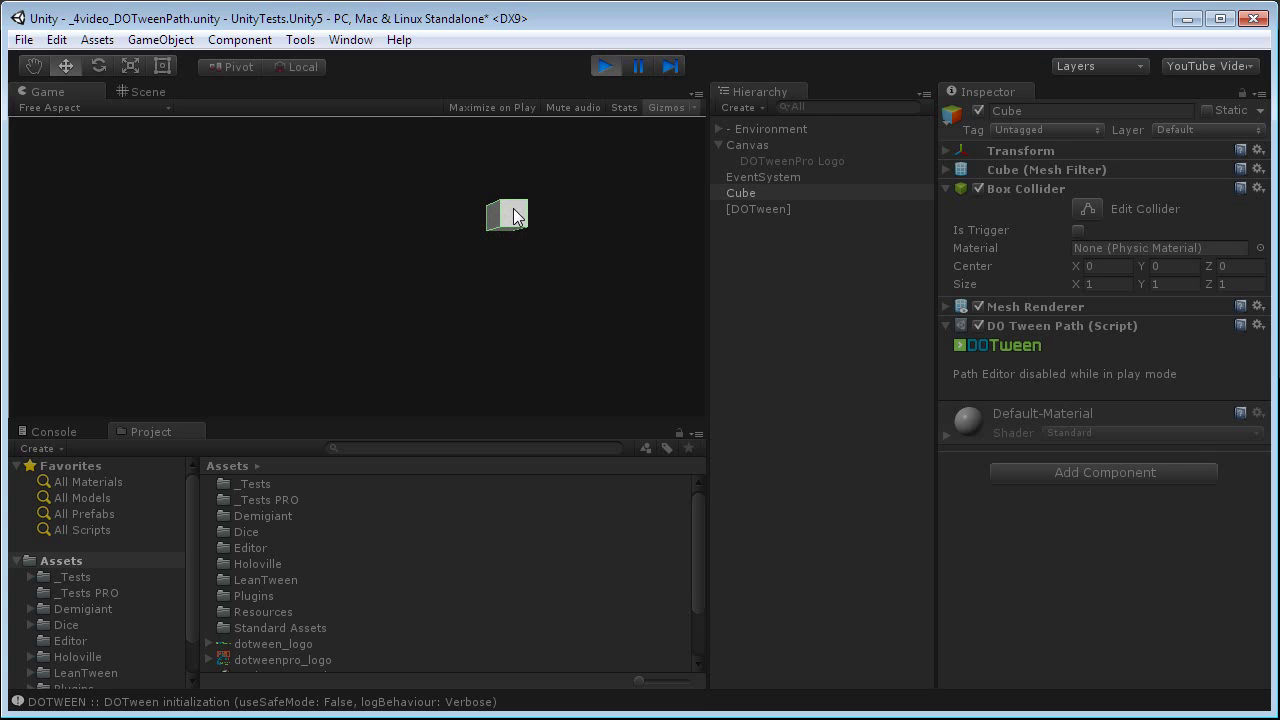
# - Exit Play mode and set the path tween's Ease to Linear
pyautogui.click(604, 66)
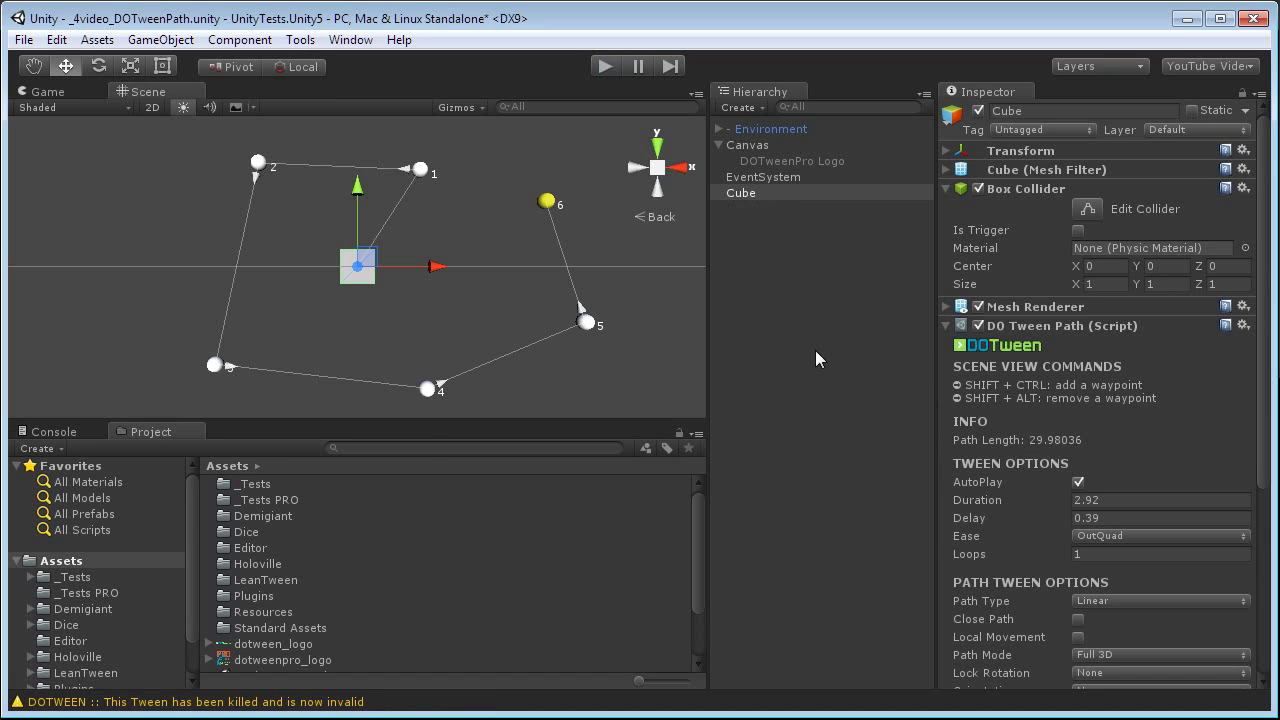
pyautogui.scroll(-3, 1029, 429)
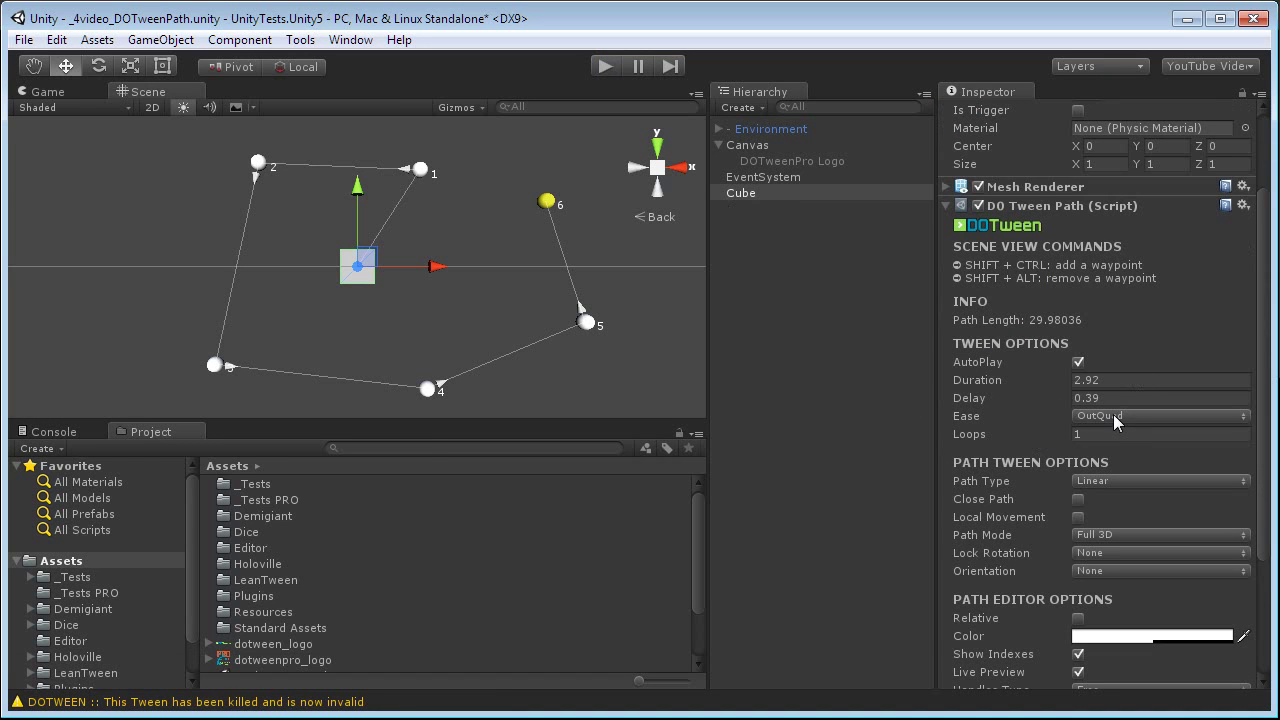
pyautogui.click(1113, 414)
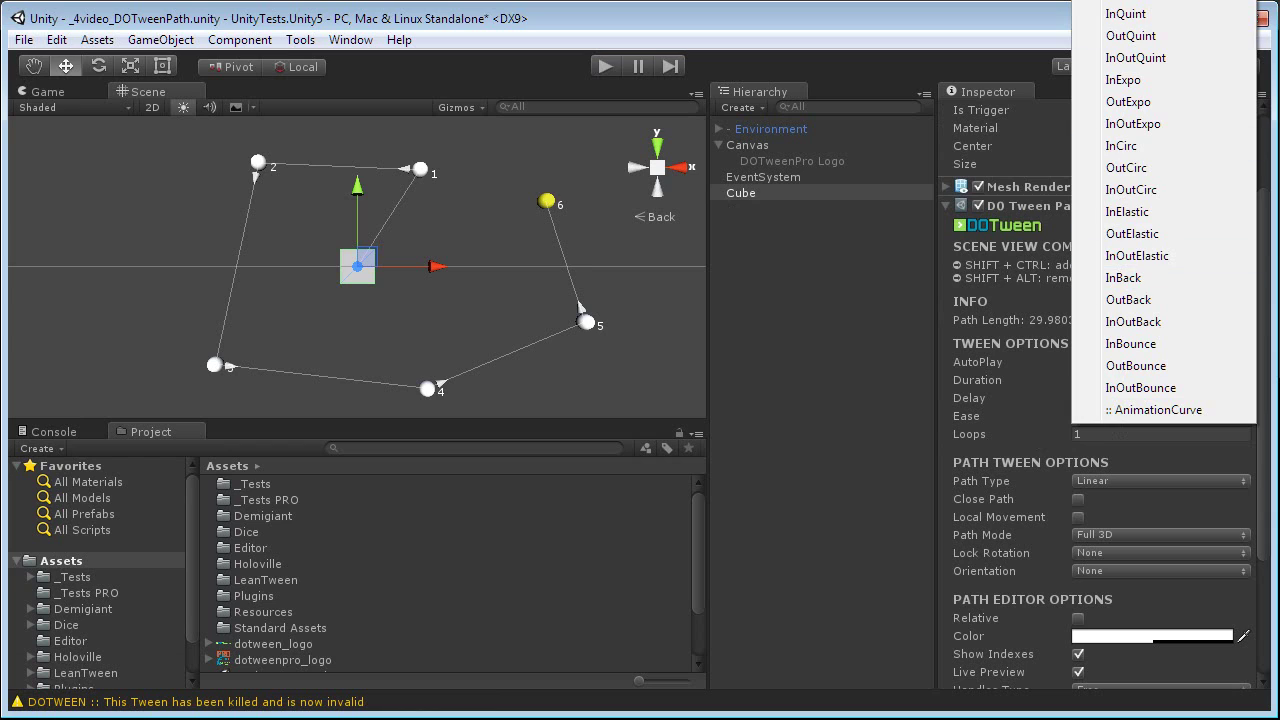
pyautogui.press('Escape')
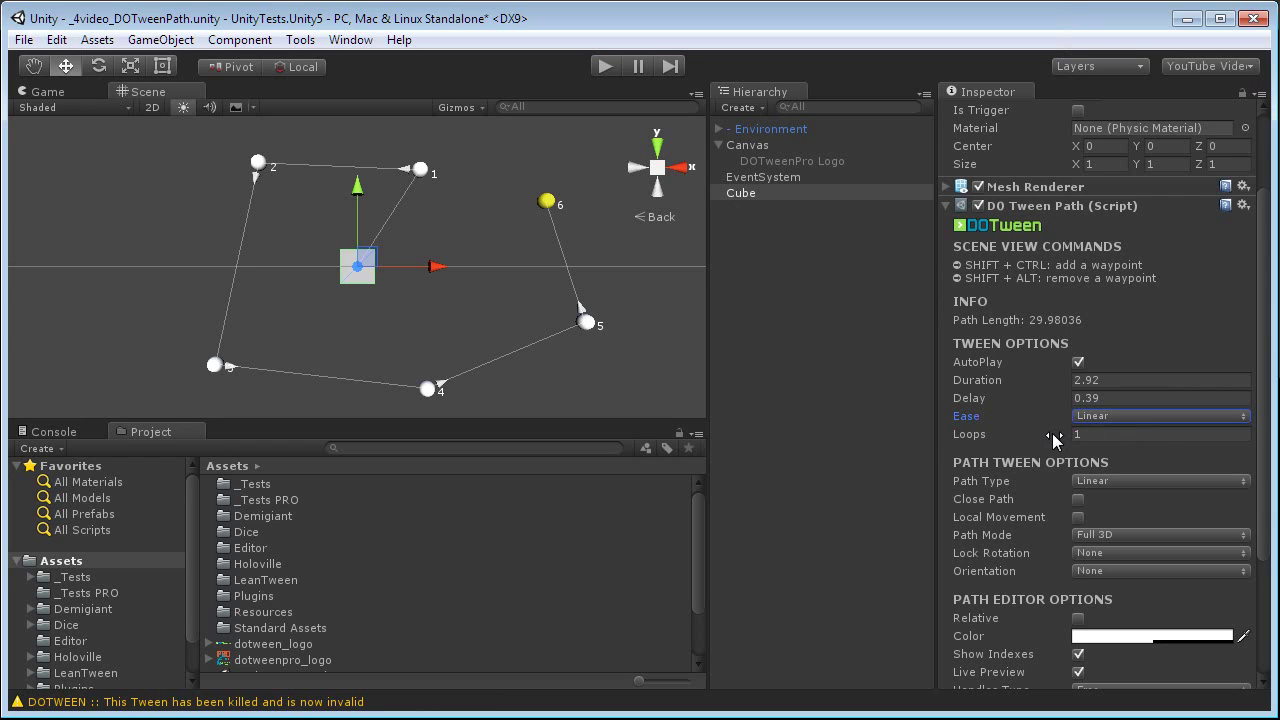
# - Set Loops to -1 with the Restart loop type
pyautogui.moveTo(1062, 436); pyautogui.dragTo(976, 438)
pyautogui.click(1106, 456)
pyautogui.click(1108, 478)
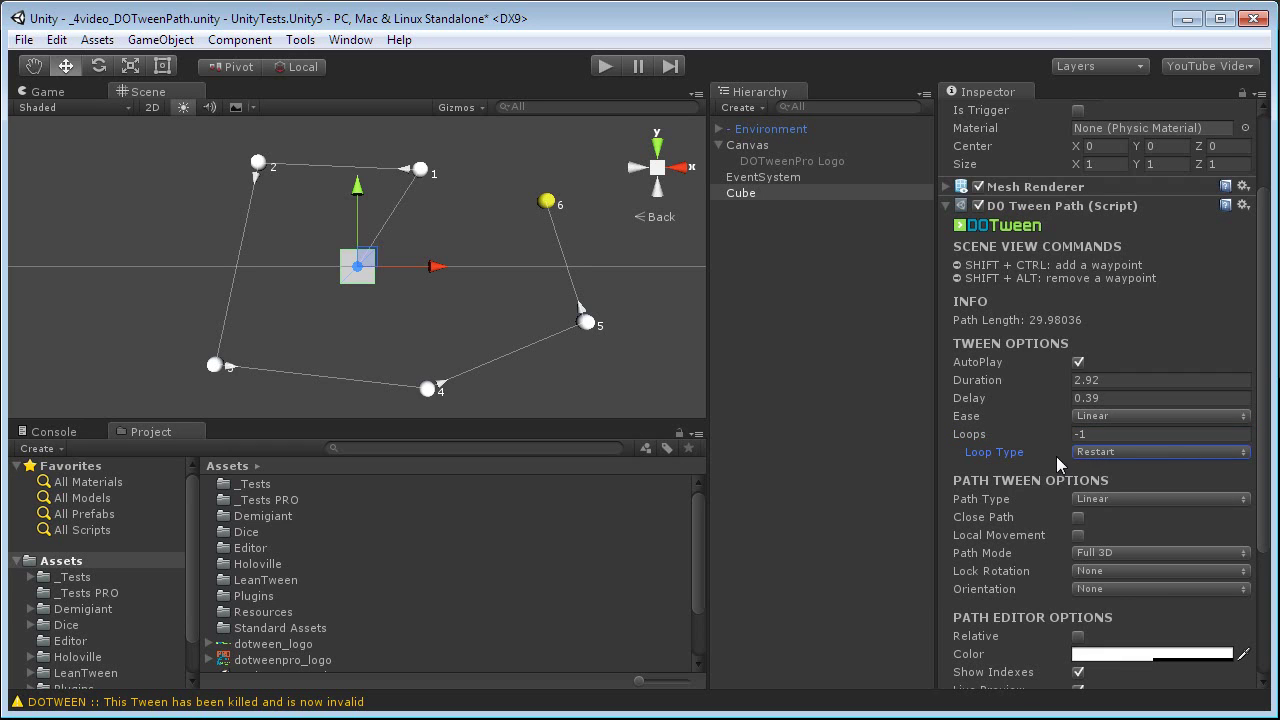
pyautogui.scroll(-5, 1106, 500)
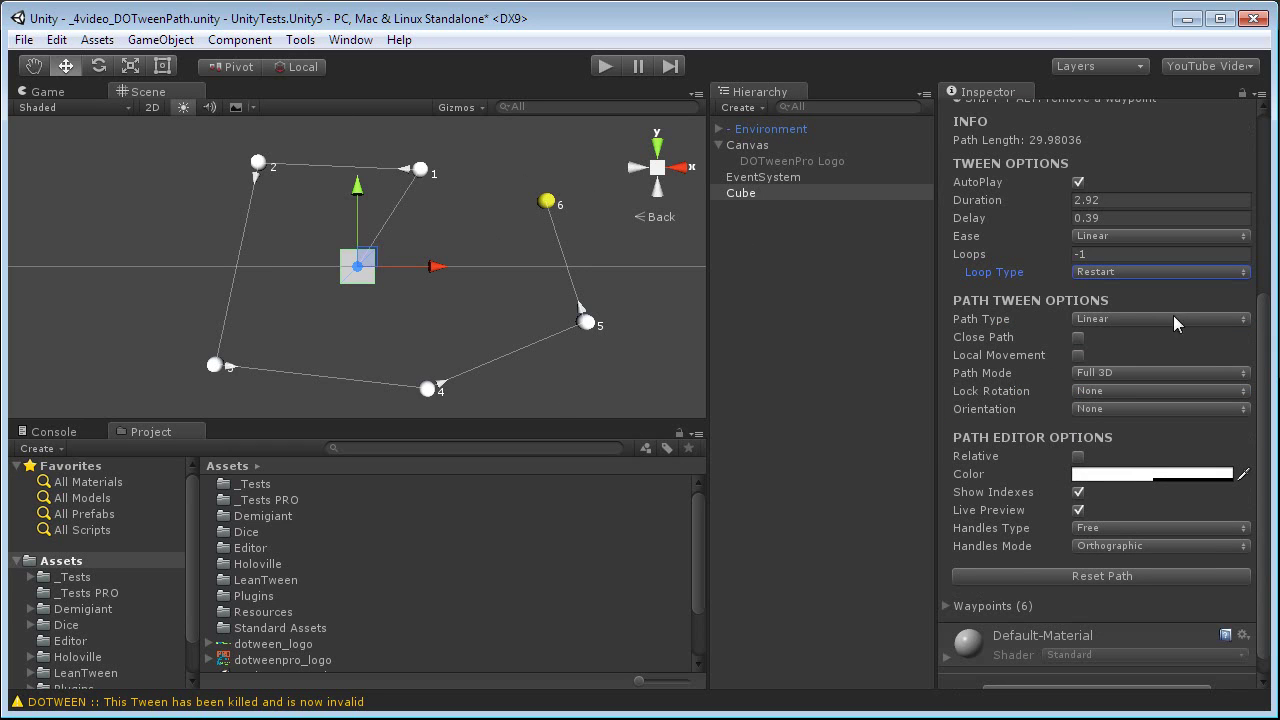
# - Switch the path type to Catmull Rom and reposition the Cube and waypoints 1 and 2
pyautogui.click(1102, 321)
pyautogui.click(1105, 360)
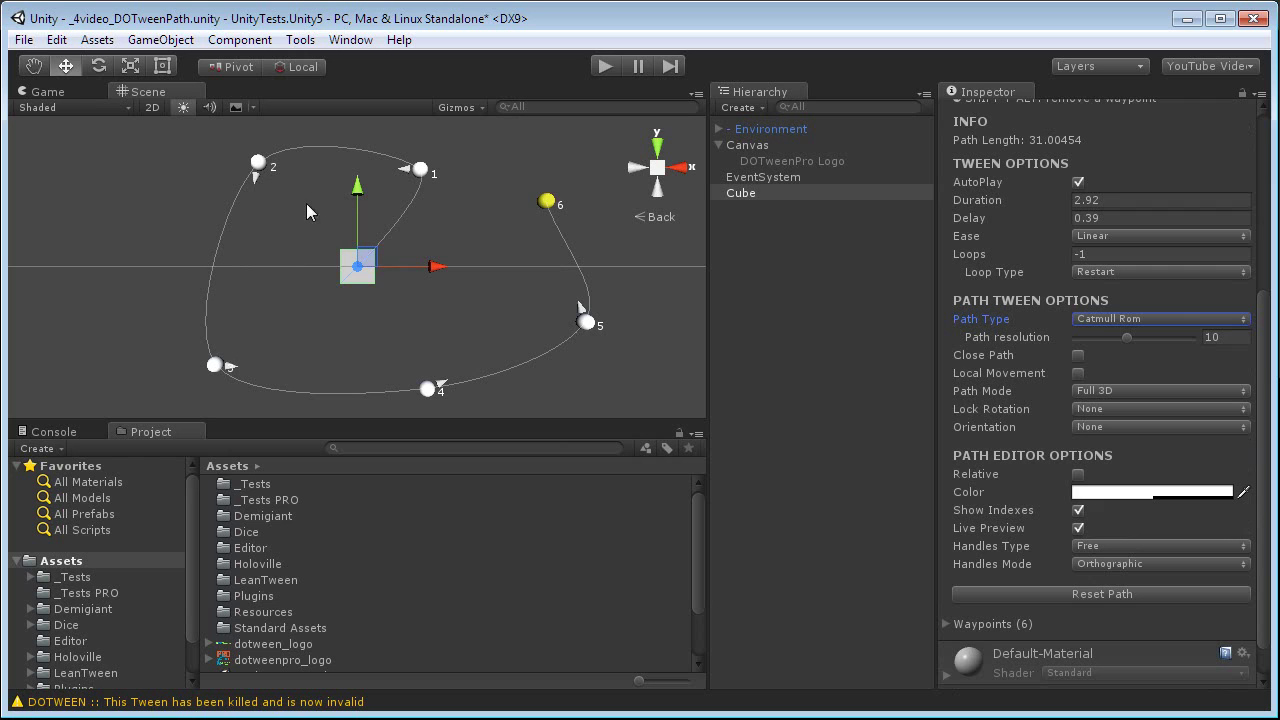
pyautogui.moveTo(447, 268); pyautogui.dragTo(545, 268)
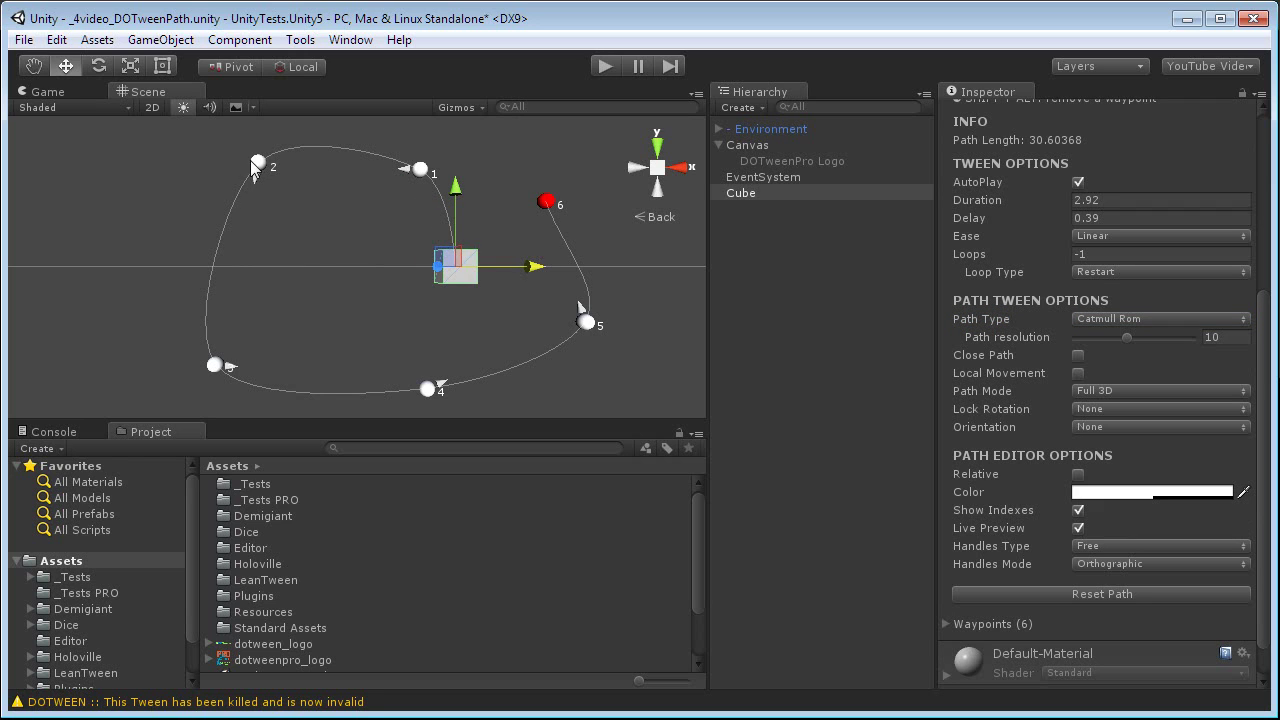
pyautogui.moveTo(254, 168); pyautogui.dragTo(156, 201)
pyautogui.moveTo(420, 168); pyautogui.dragTo(291, 141)
pyautogui.moveTo(455, 198); pyautogui.dragTo(455, 160)
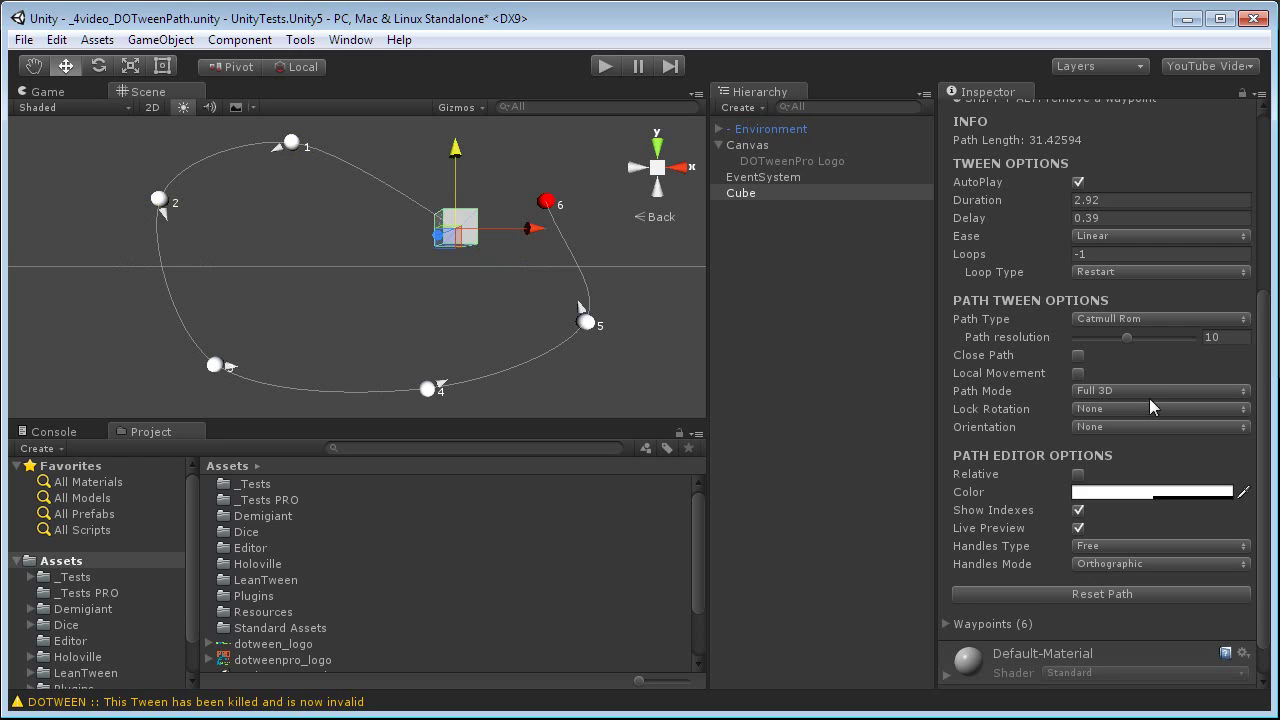
# - Tick Close Path to loop the path and move the Cube back onto it
pyautogui.click(1079, 357)
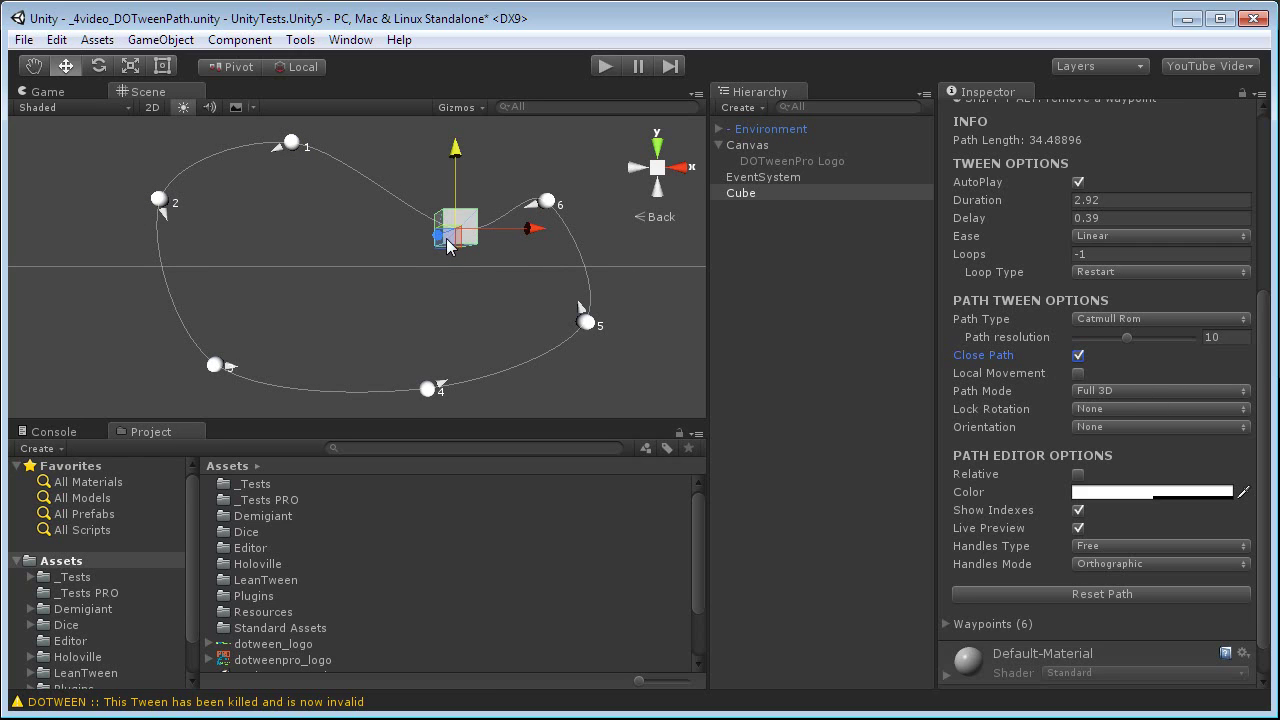
pyautogui.moveTo(451, 247); pyautogui.dragTo(403, 181)
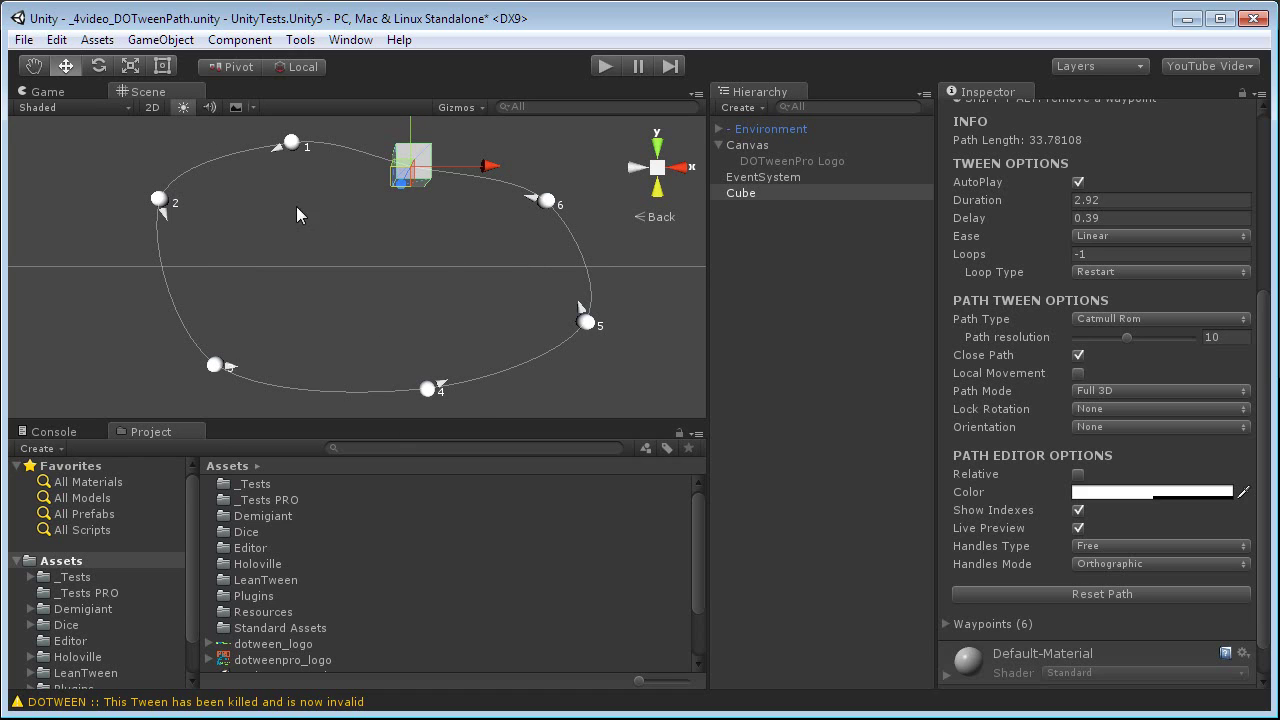
pyautogui.moveTo(410, 138); pyautogui.dragTo(416, 176)
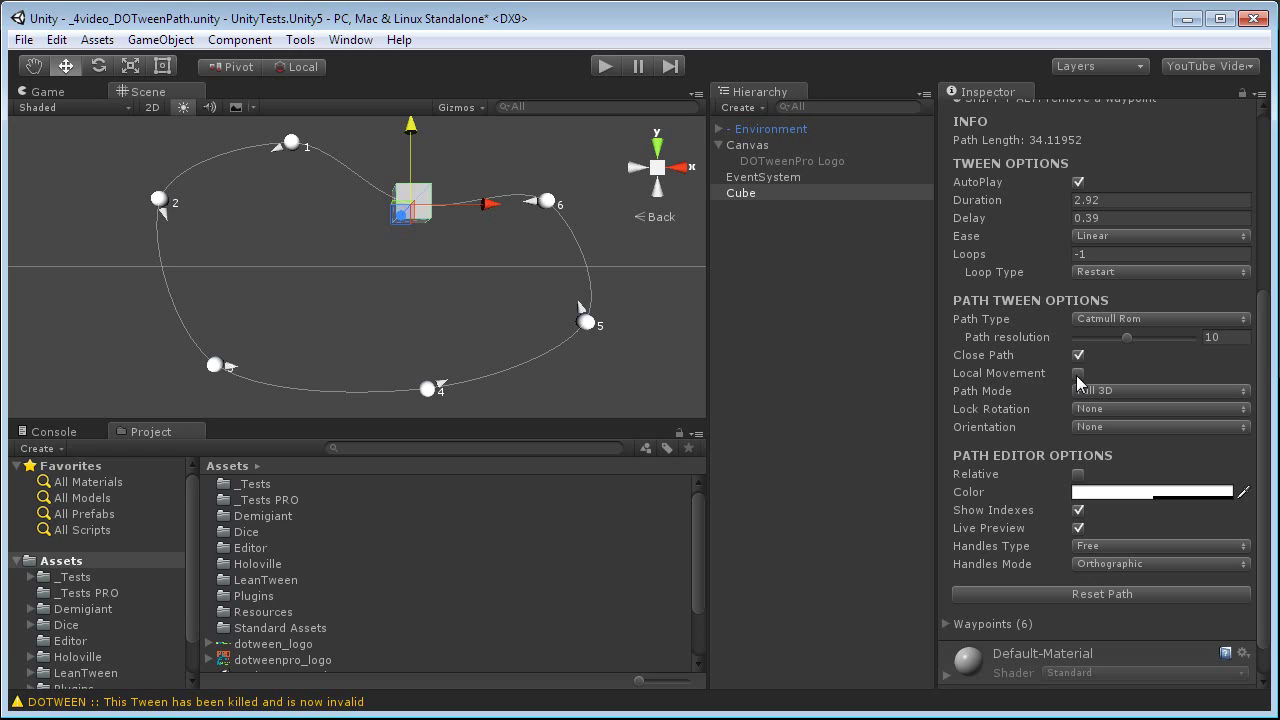
# - Set the path tween's Orientation to To Path
pyautogui.scroll(-2, 1038, 434)
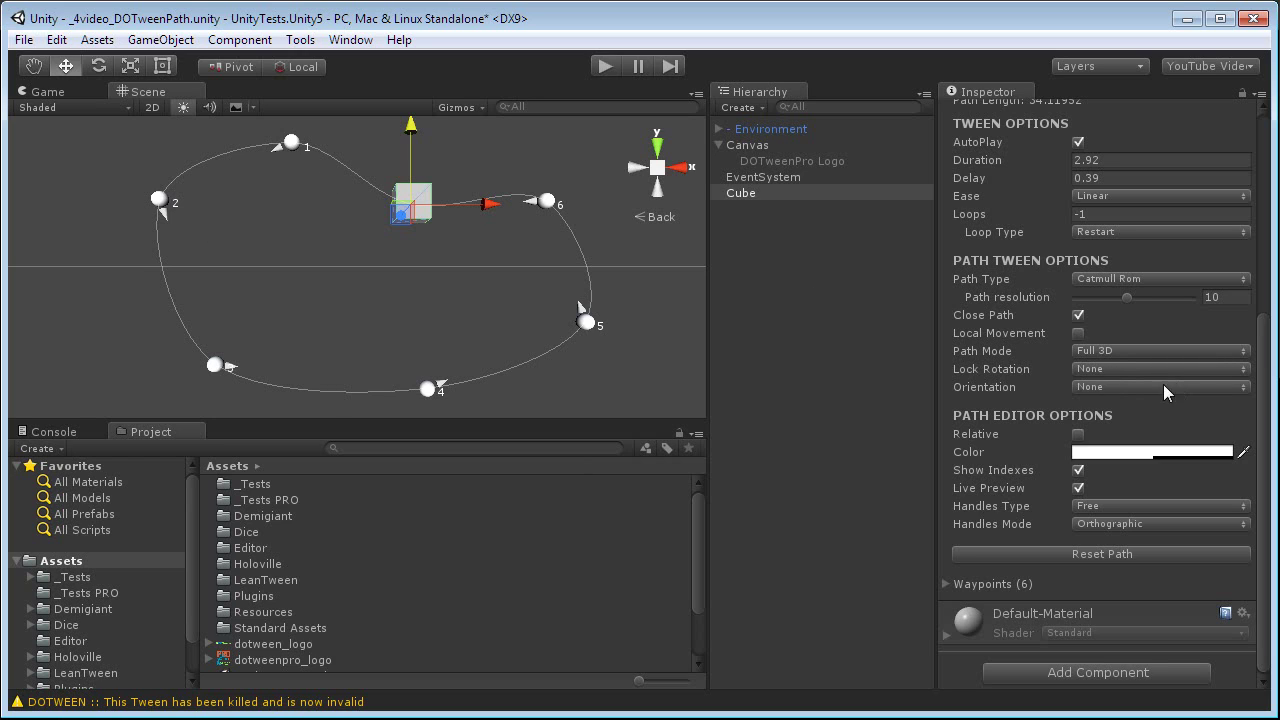
pyautogui.click(1108, 388)
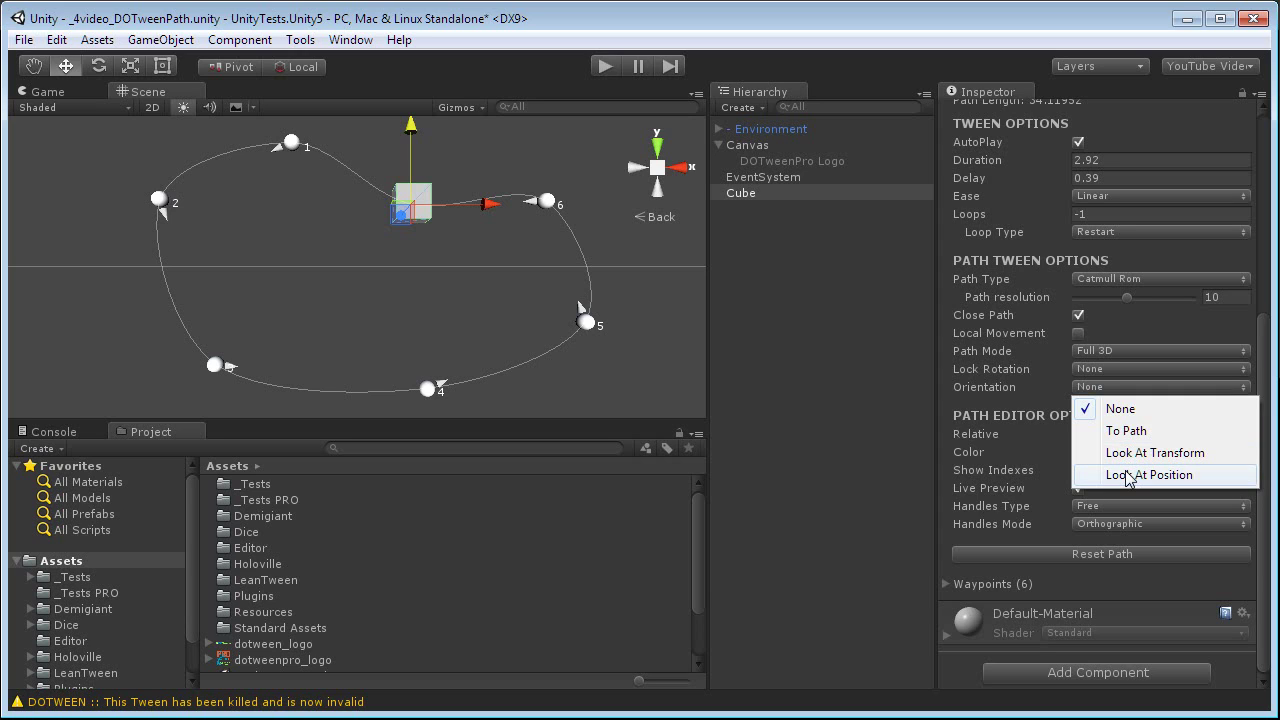
pyautogui.click(1129, 431)
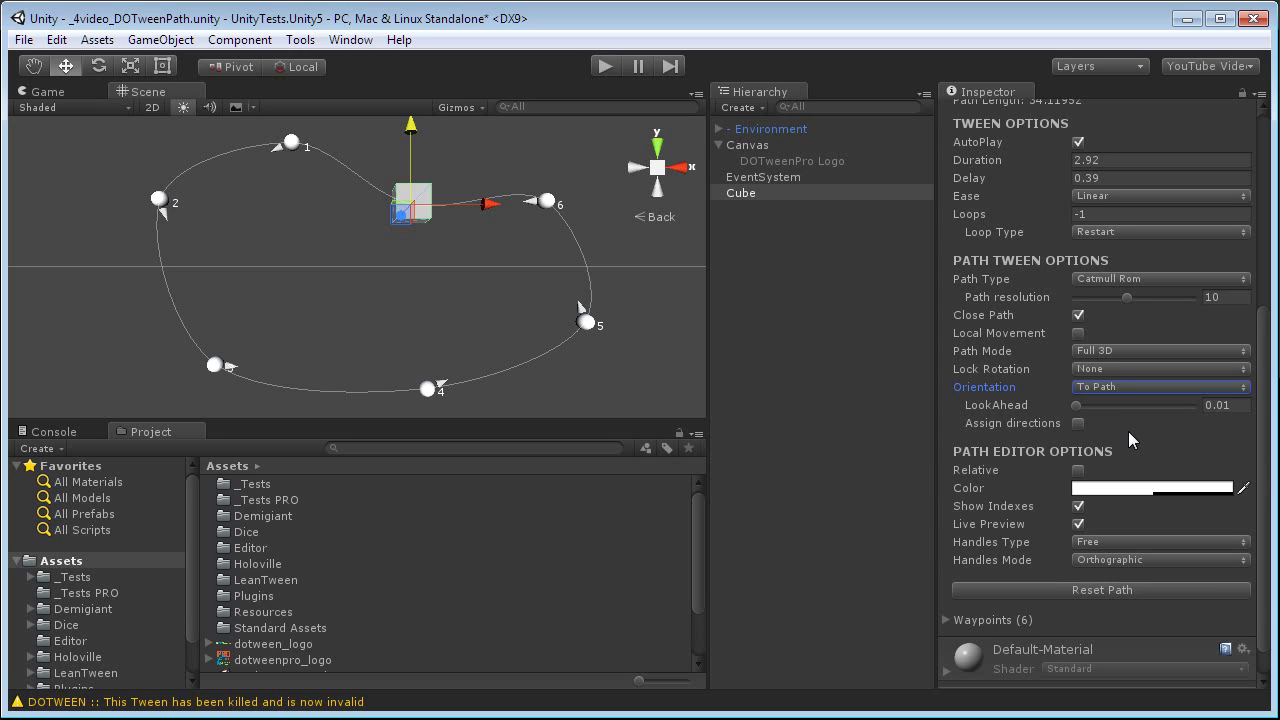
pyautogui.click(604, 66)
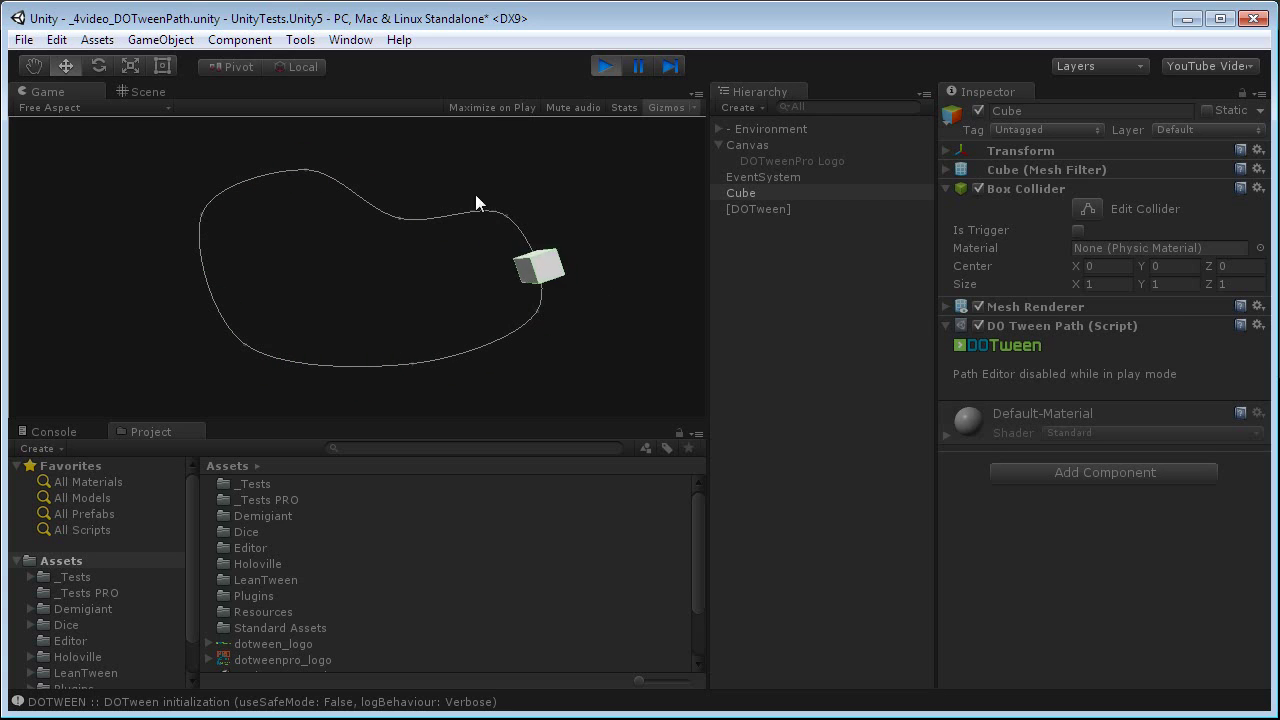
# - Exit Play mode, nudge the cube up slightly, and tick Relative in Path Editor Options
pyautogui.click(606, 67)
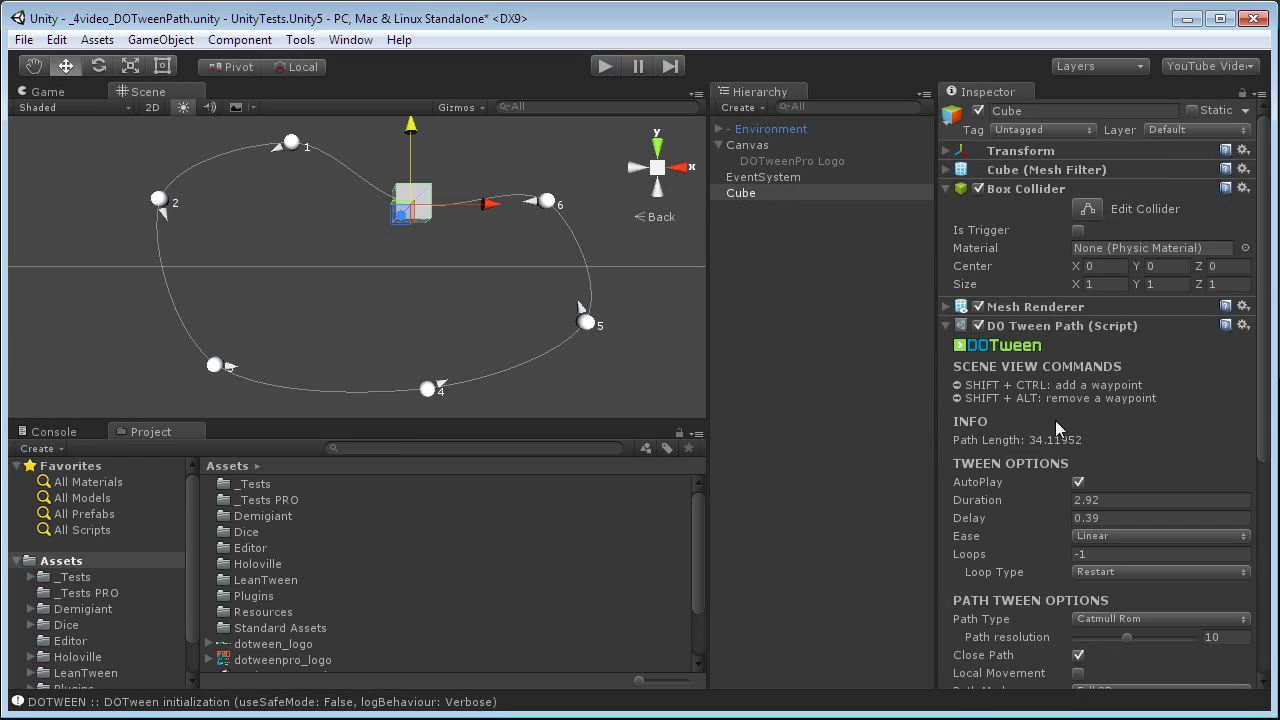
pyautogui.scroll(-5, 1055, 420)
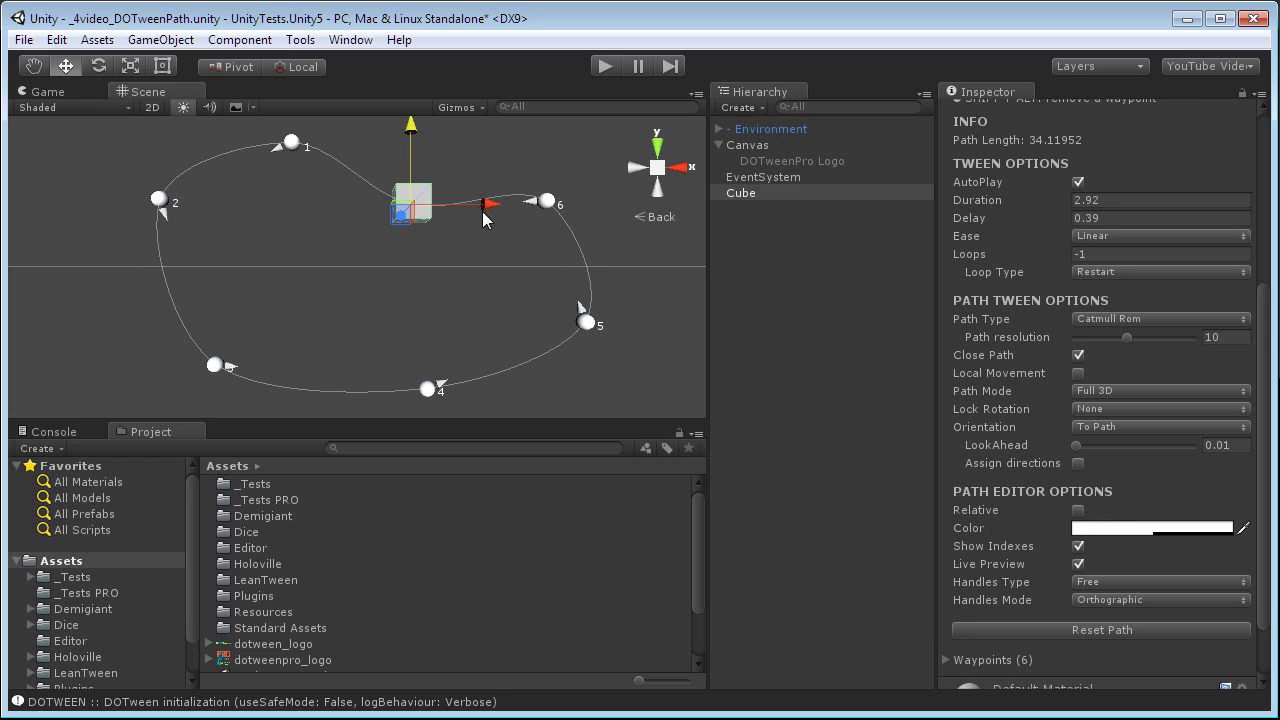
pyautogui.moveTo(410, 134)
pyautogui.mouseDown()
pyautogui.moveTo(425, 275)
pyautogui.moveTo(433, 125)
pyautogui.moveTo(420, 335)
pyautogui.moveTo(408, 108)
pyautogui.moveTo(418, 325)
pyautogui.moveTo(425, 128)
pyautogui.moveTo(420, 322)
pyautogui.moveTo(420, 158)
pyautogui.moveTo(412, 197)
pyautogui.moveTo(402, 143)
pyautogui.moveTo(383, 210)
pyautogui.moveTo(408, 140)
pyautogui.mouseUp()
pyautogui.click(1078, 510)
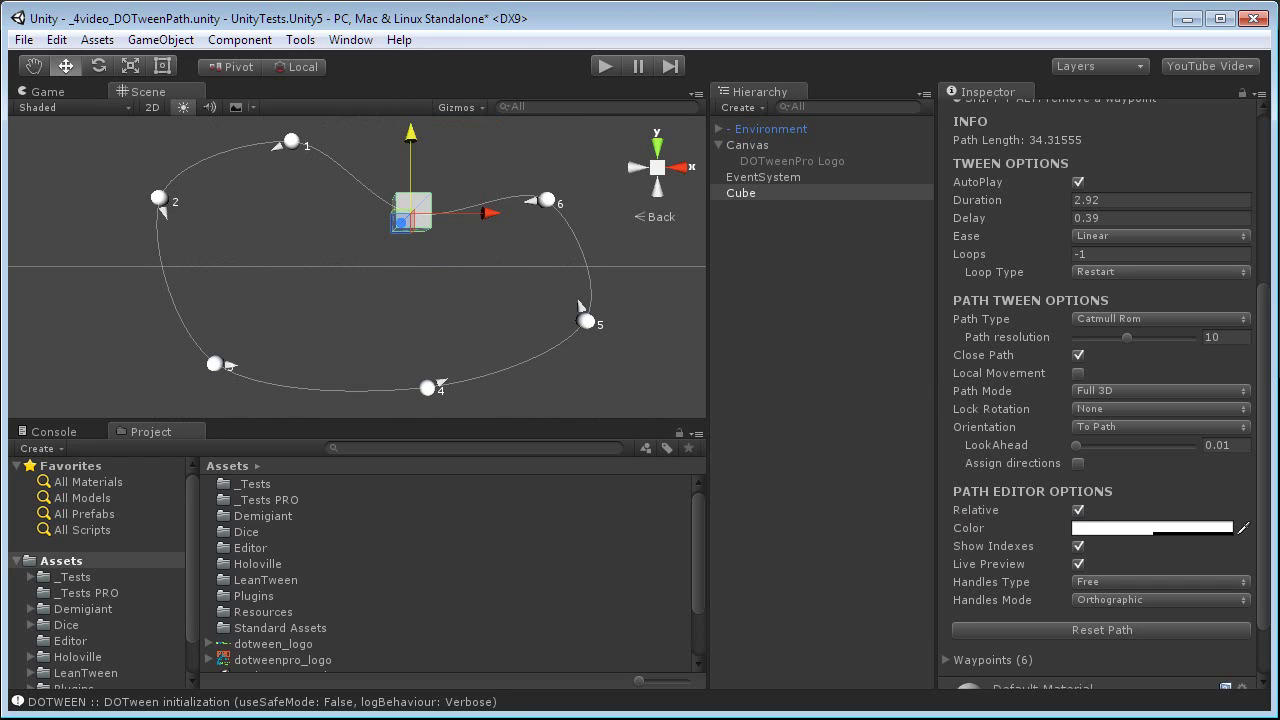
# - Untick Relative and set the path line colour to yellow in the colour picker
pyautogui.click(1078, 510)
pyautogui.click(1131, 528)
pyautogui.moveTo(908, 305); pyautogui.dragTo(936, 269)
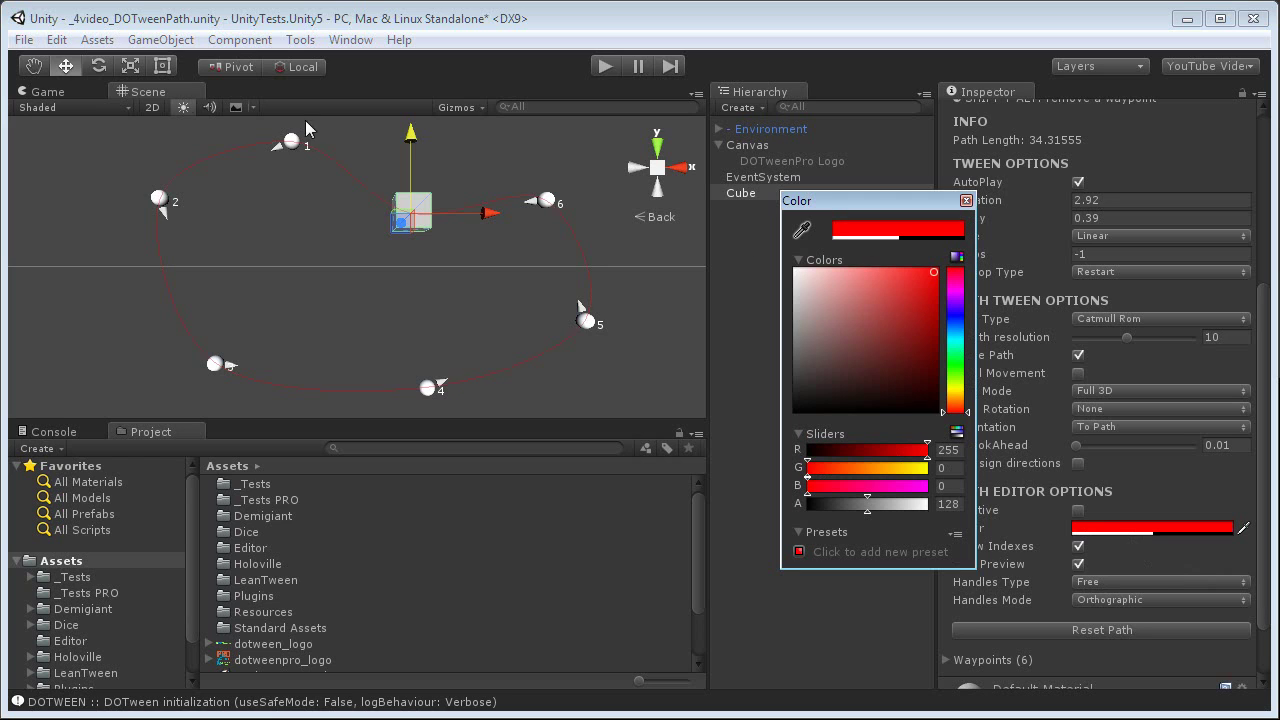
pyautogui.click(958, 390)
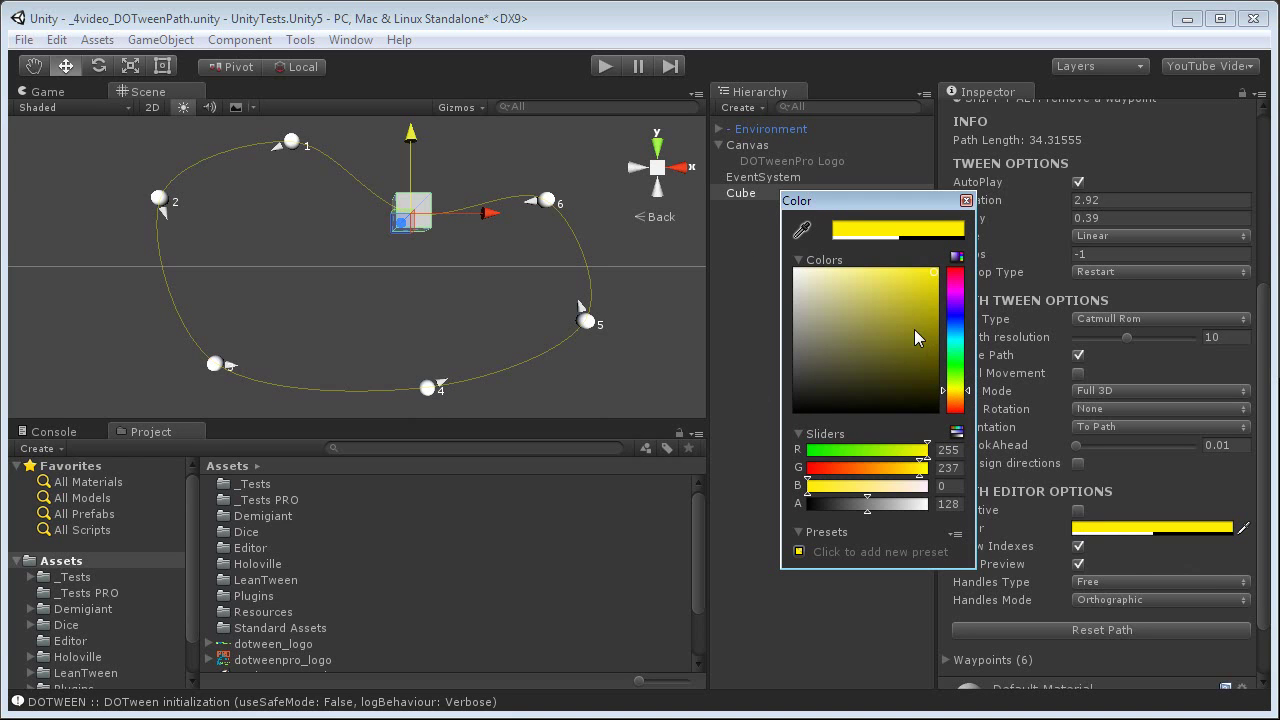
pyautogui.click(966, 200)
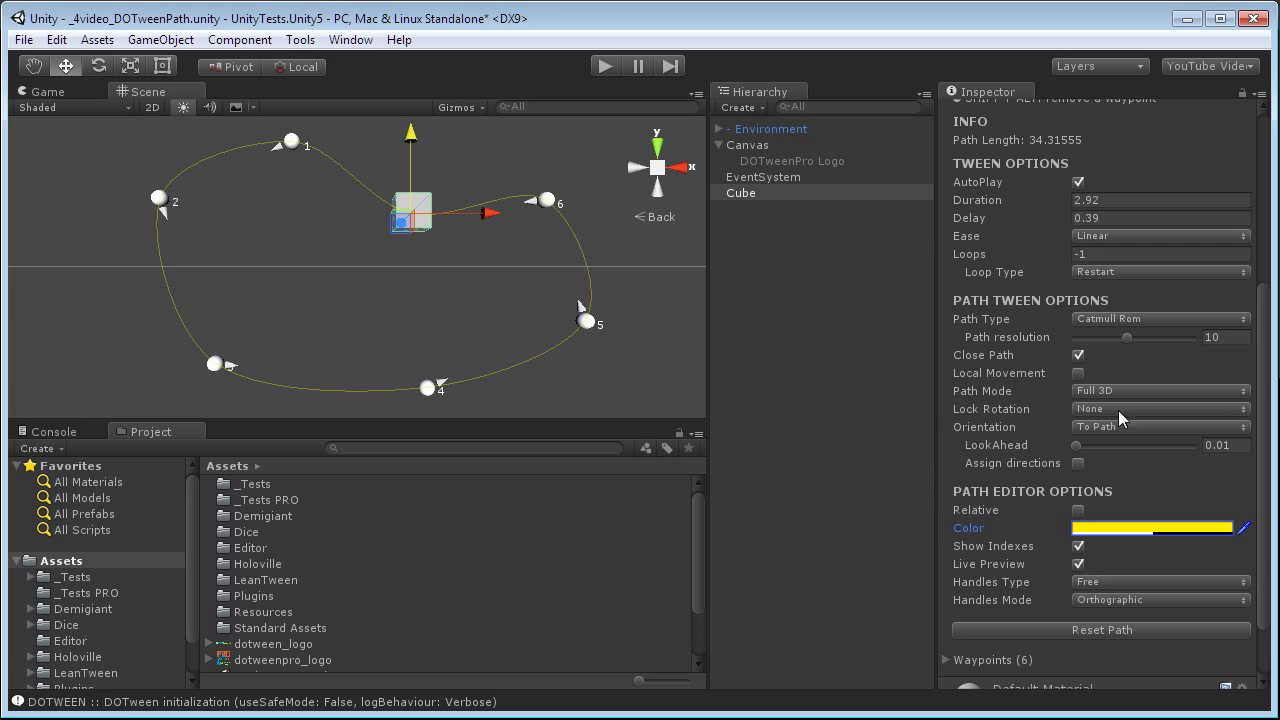
pyautogui.click(1078, 546)
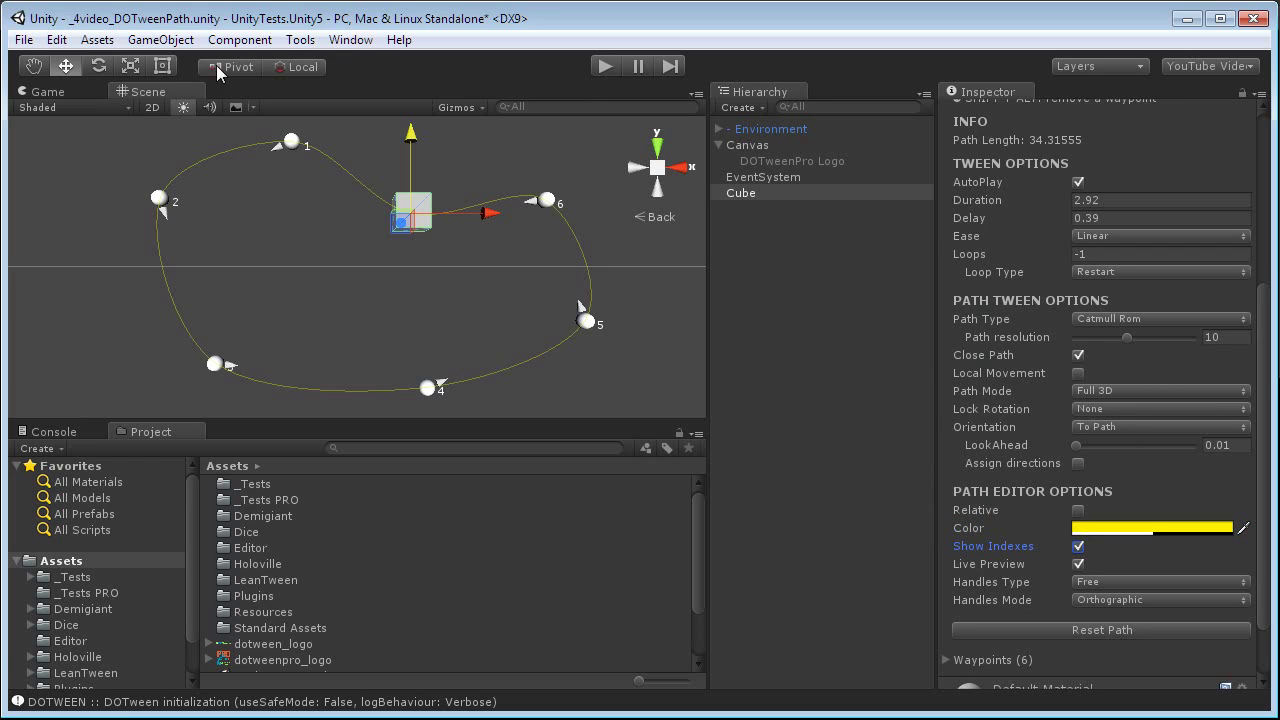
# - With Live Preview off, raise waypoint 4 and adjust waypoint 1, then re-enable Live Preview
pyautogui.click(1078, 565)
pyautogui.moveTo(297, 142); pyautogui.dragTo(440, 325)
pyautogui.moveTo(281, 125); pyautogui.dragTo(281, 177)
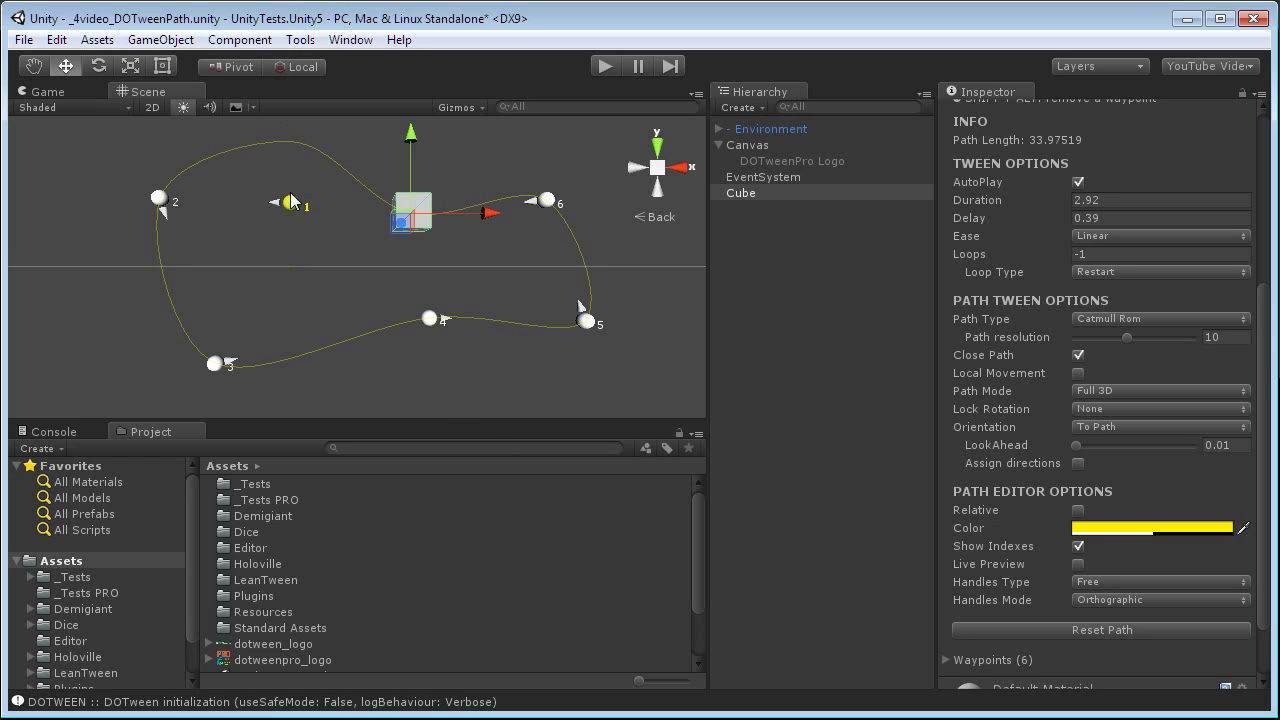
pyautogui.click(1078, 564)
pyautogui.moveTo(290, 193); pyautogui.dragTo(276, 148)
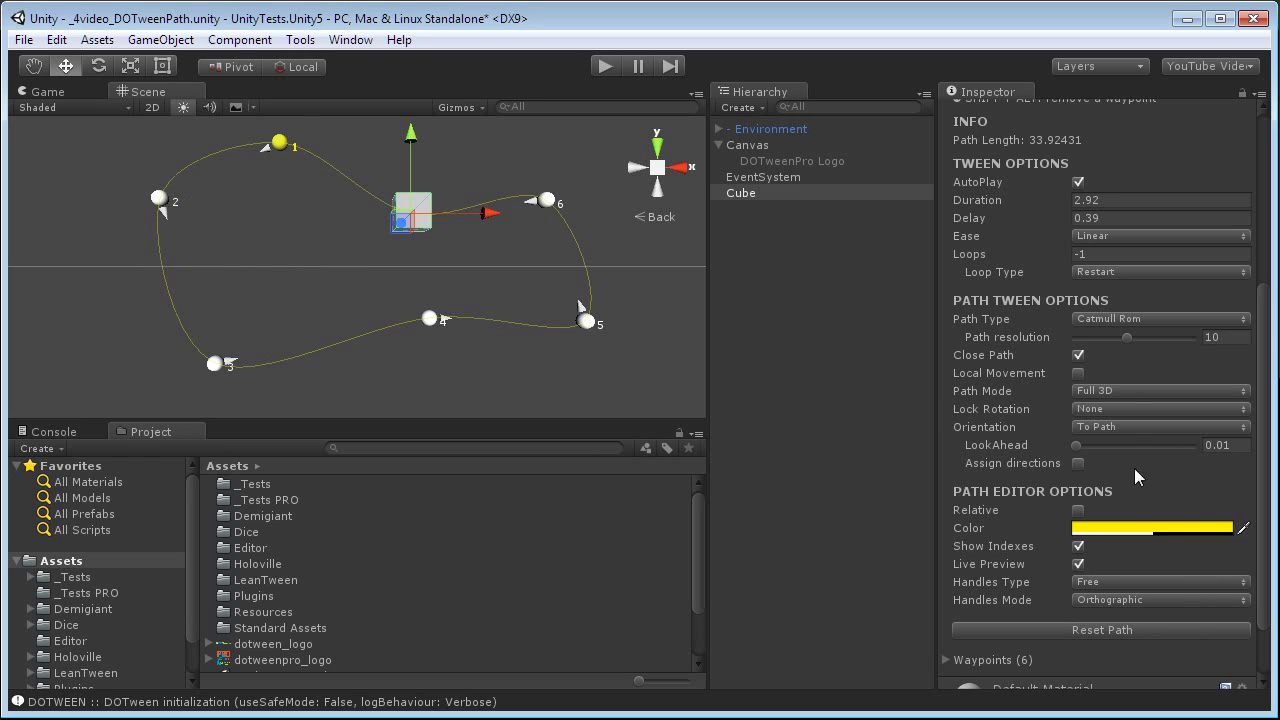
pyautogui.scroll(-2, 1090, 545)
pyautogui.click(1135, 506)
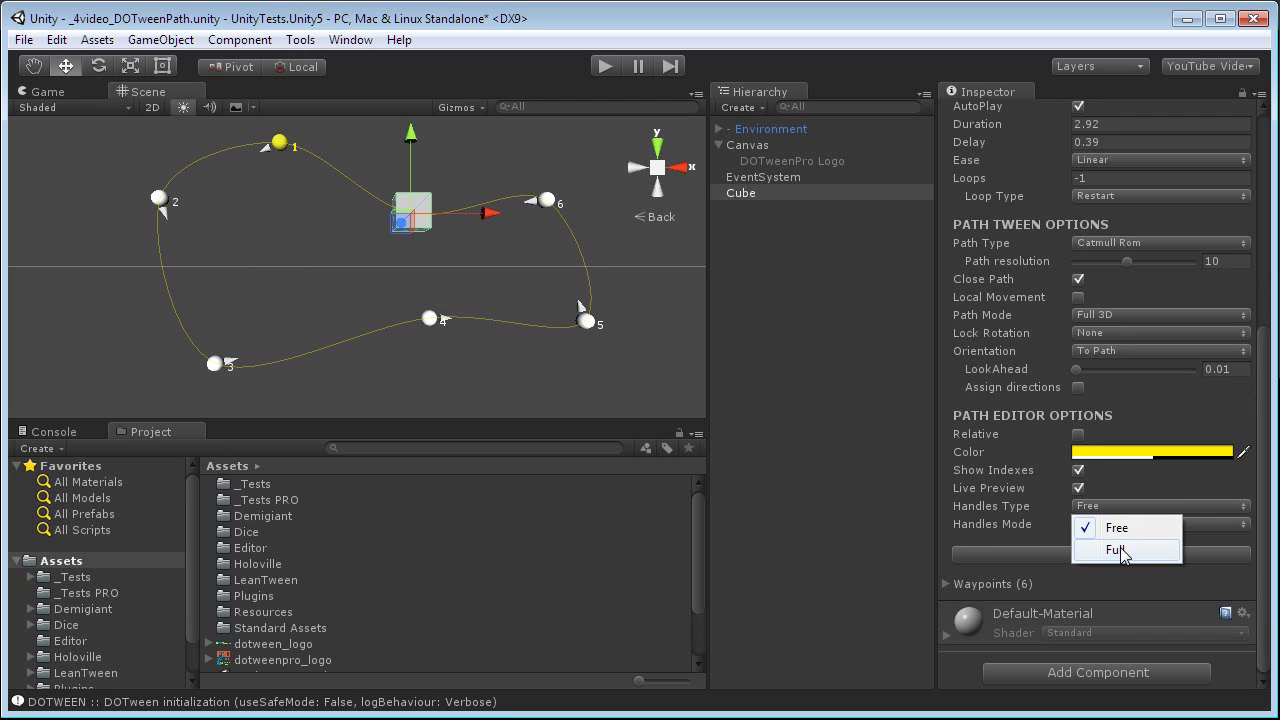
# - With Full handles, move waypoint 2 farther left, then return Handles Type to Free
pyautogui.click(1117, 550)
pyautogui.moveTo(200, 208)
pyautogui.mouseDown()
pyautogui.moveTo(260, 235)
pyautogui.moveTo(120, 225)
pyautogui.moveTo(202, 228)
pyautogui.mouseUp()
pyautogui.click(1115, 506)
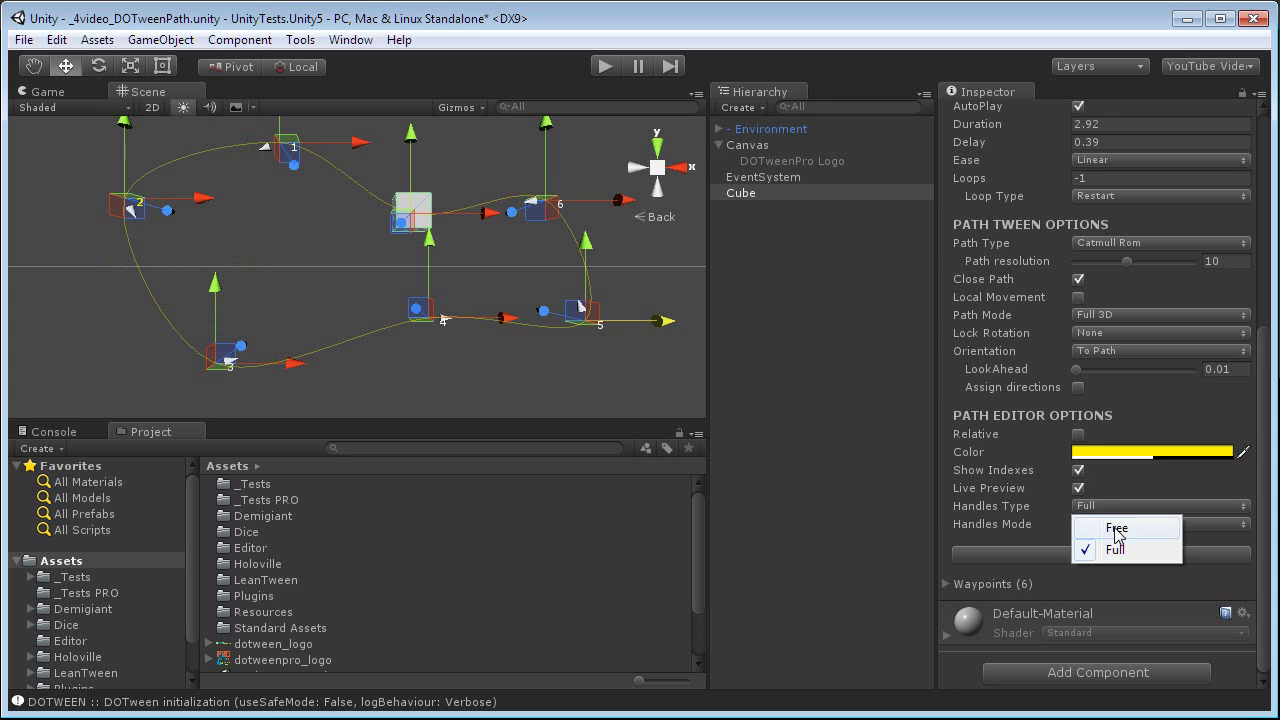
pyautogui.click(1110, 524)
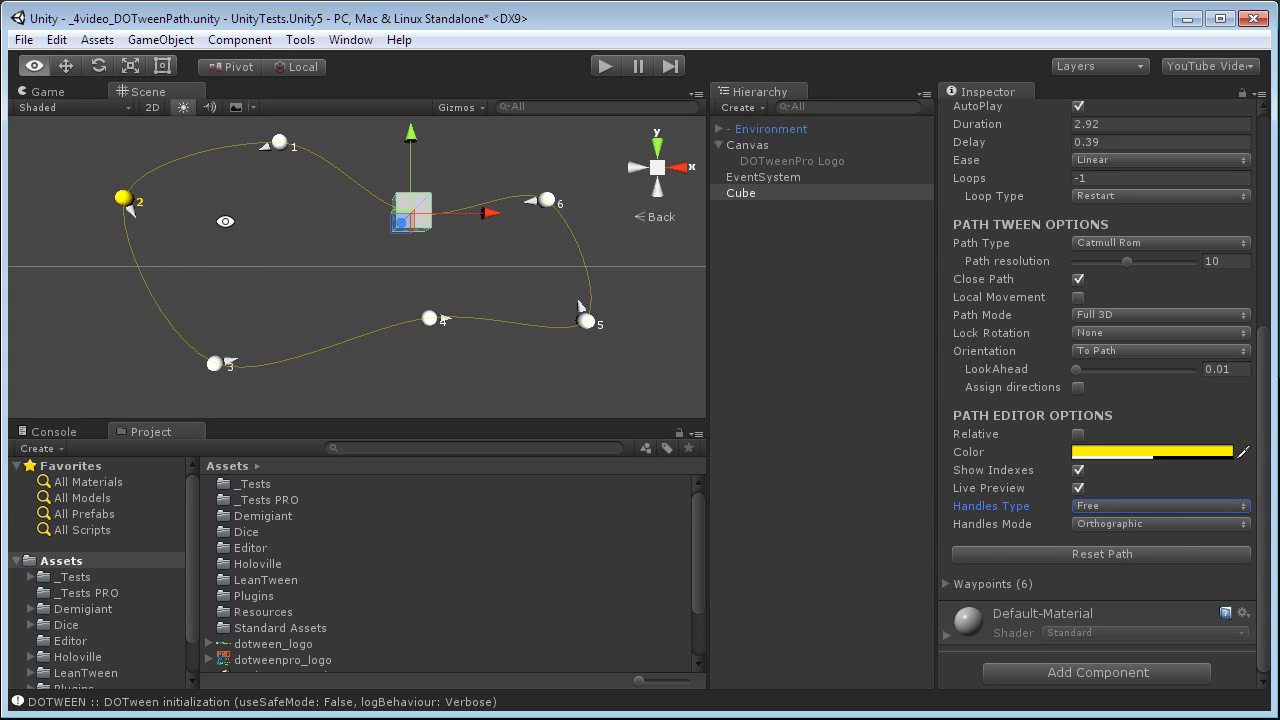
# - Orbit the view and try Perspective Handles Mode to compare handle sizes
pyautogui.keyDown('alt'); pyautogui.moveTo(222, 221); pyautogui.dragTo(444, 364); pyautogui.keyUp('alt')
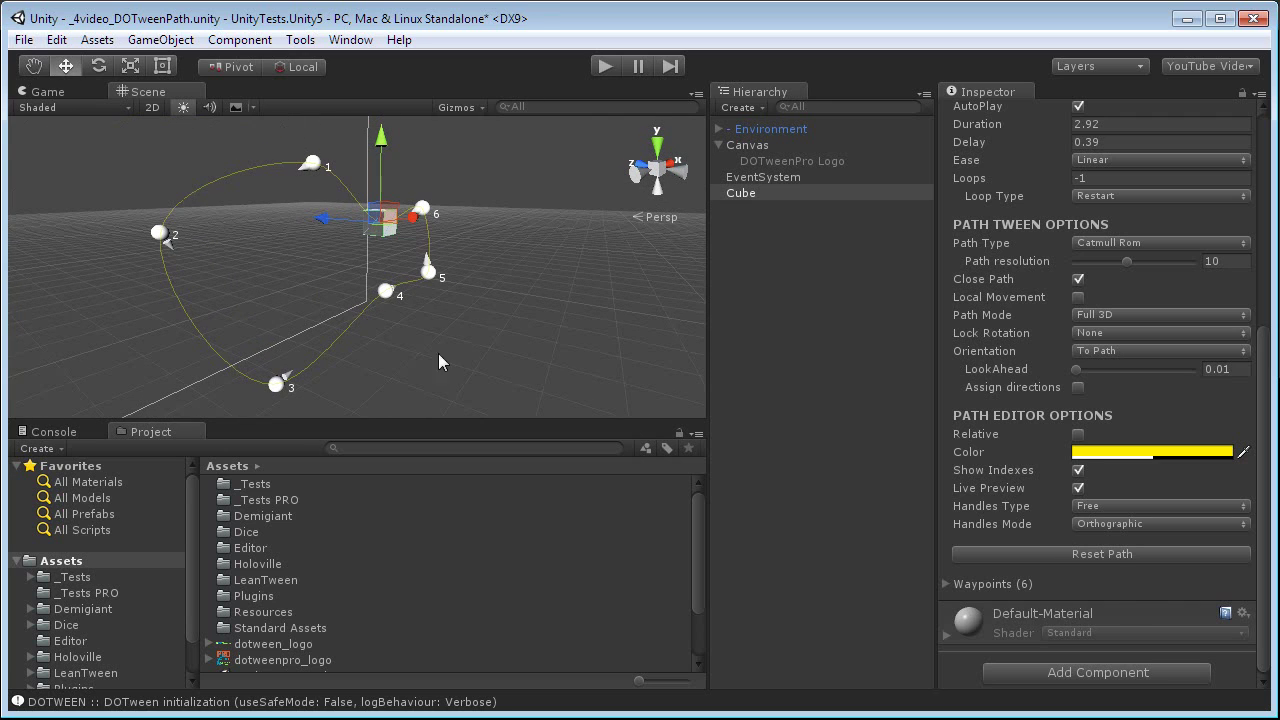
pyautogui.click(1108, 526)
pyautogui.click(1130, 568)
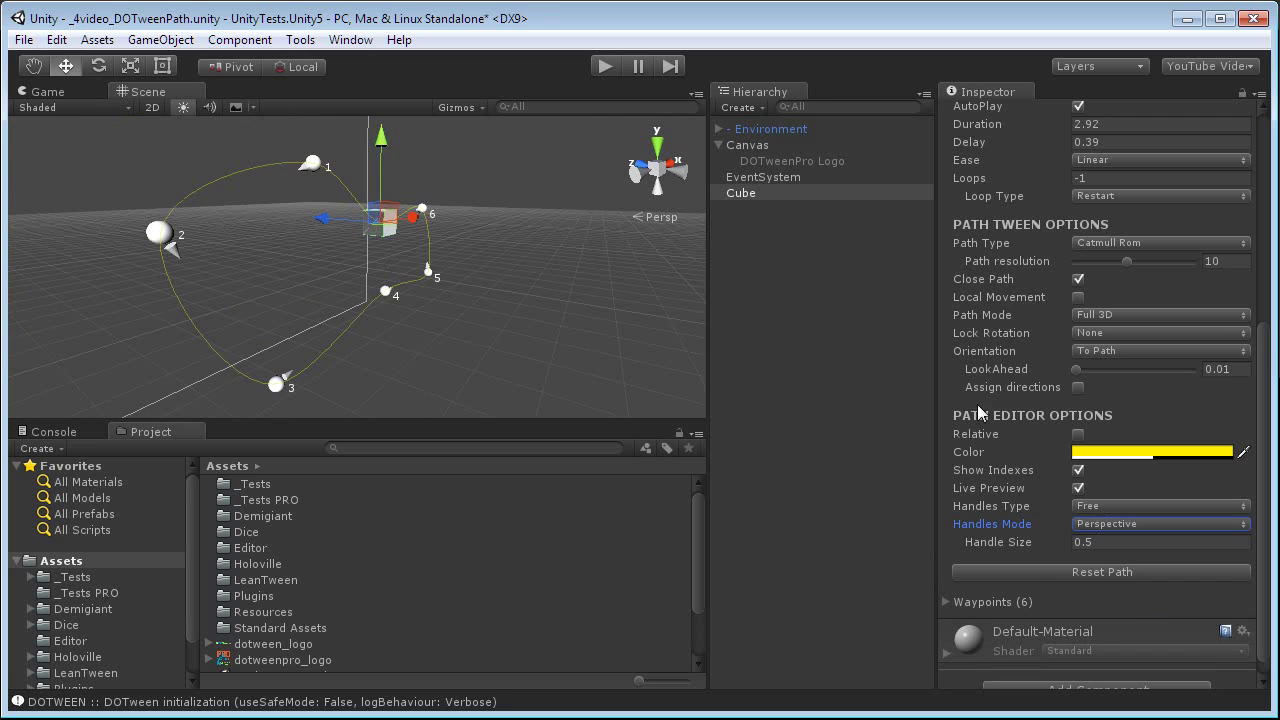
pyautogui.keyDown('alt'); pyautogui.moveTo(283, 297); pyautogui.dragTo(315, 320); pyautogui.keyUp('alt')
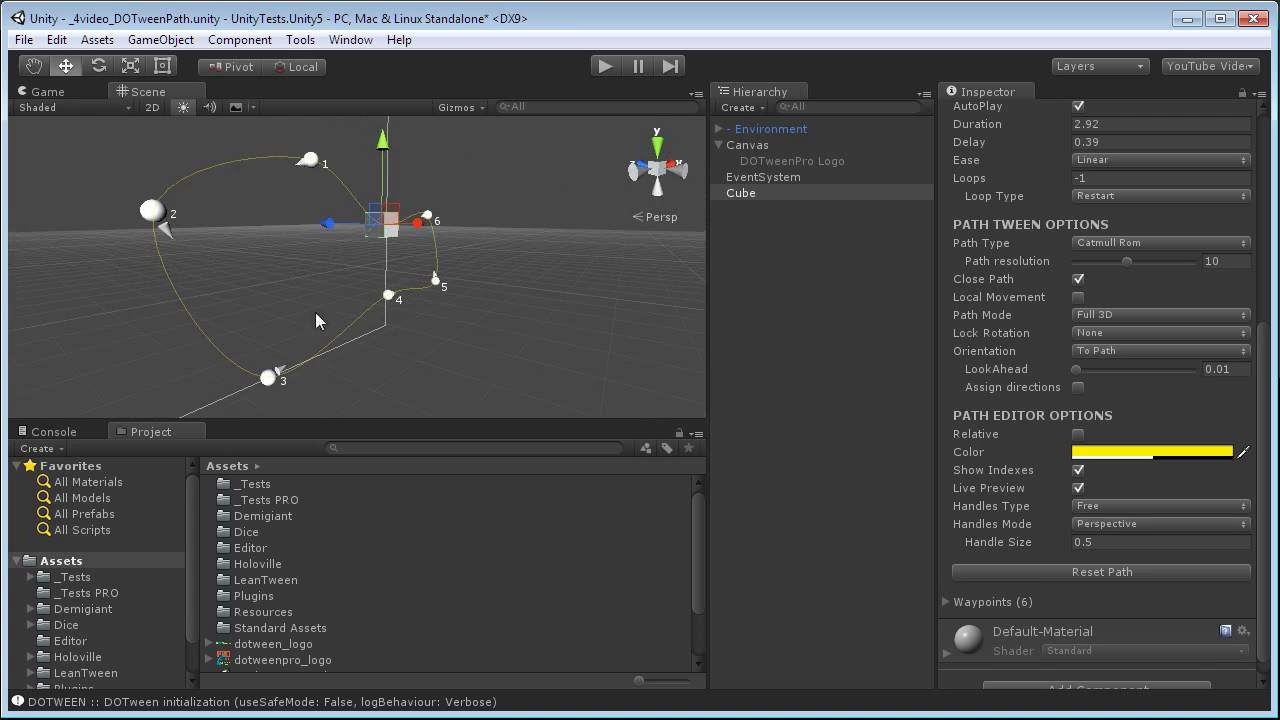
pyautogui.click(1133, 524)
# - View the path from the Back and set waypoint 1's Y coordinate to 5
pyautogui.click(1135, 540)
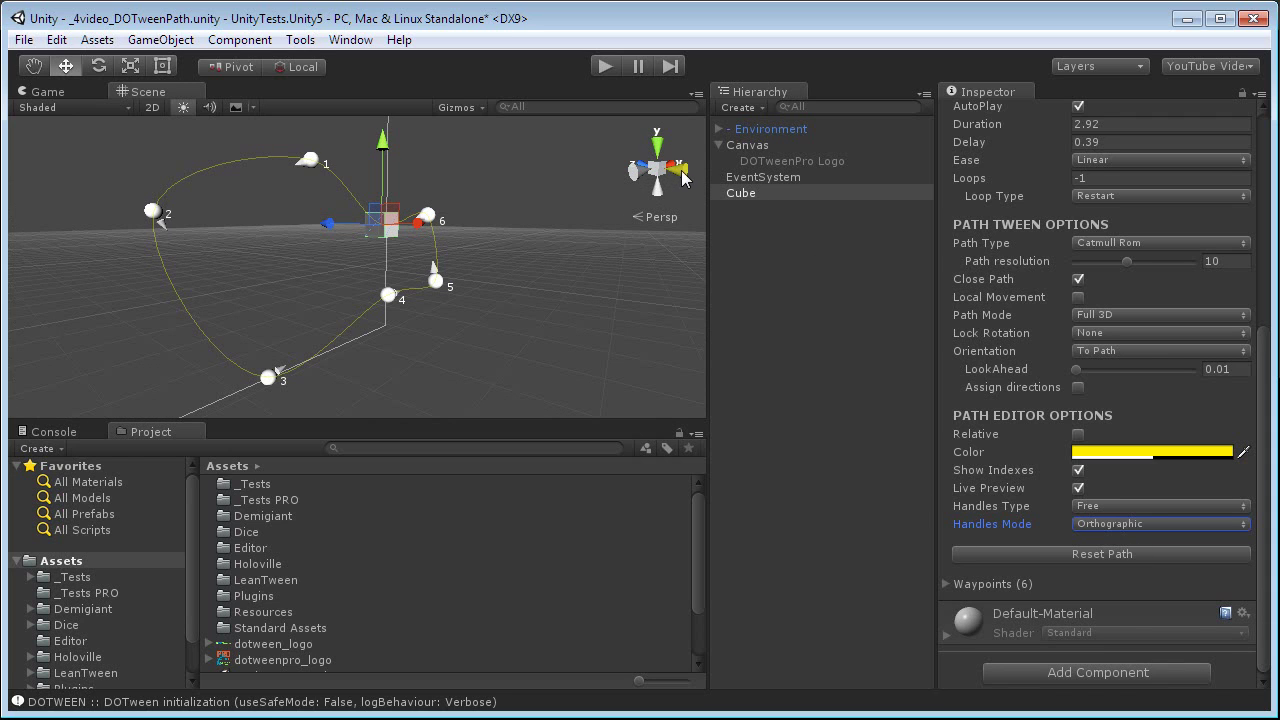
pyautogui.click(680, 174)
pyautogui.click(946, 584)
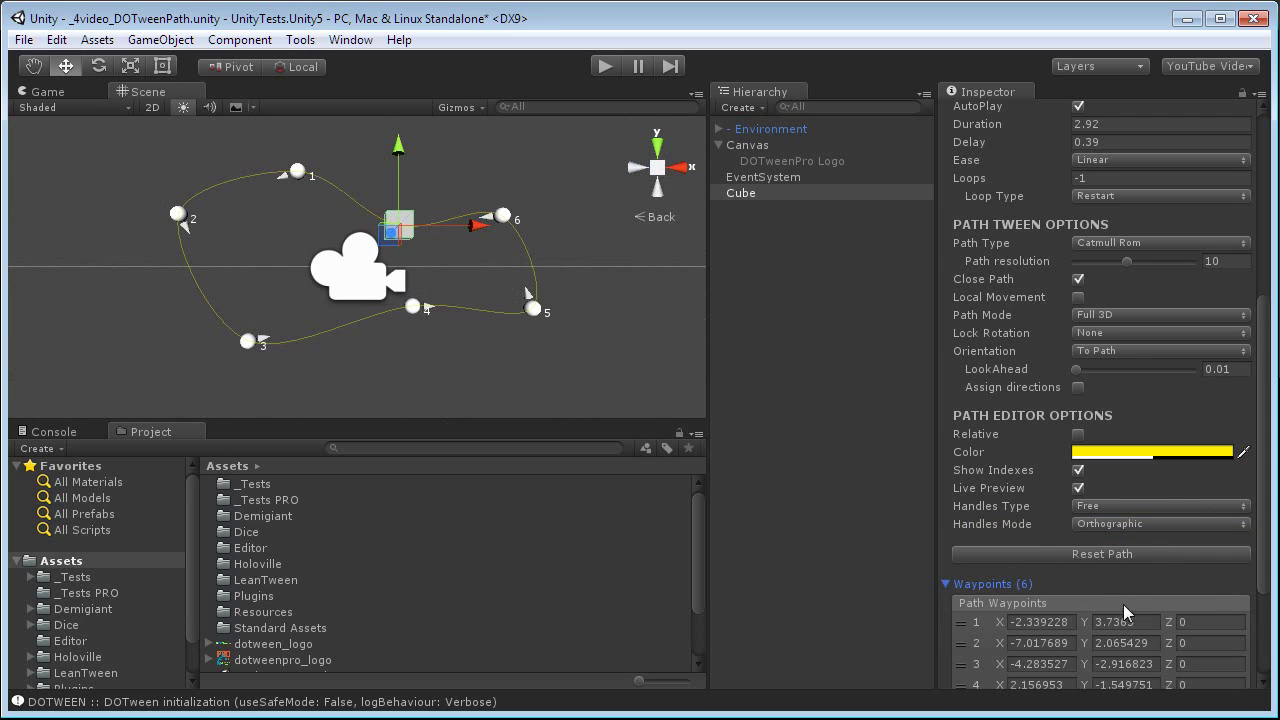
pyautogui.scroll(-3, 1065, 563)
pyautogui.moveTo(1140, 458); pyautogui.dragTo(1062, 454)
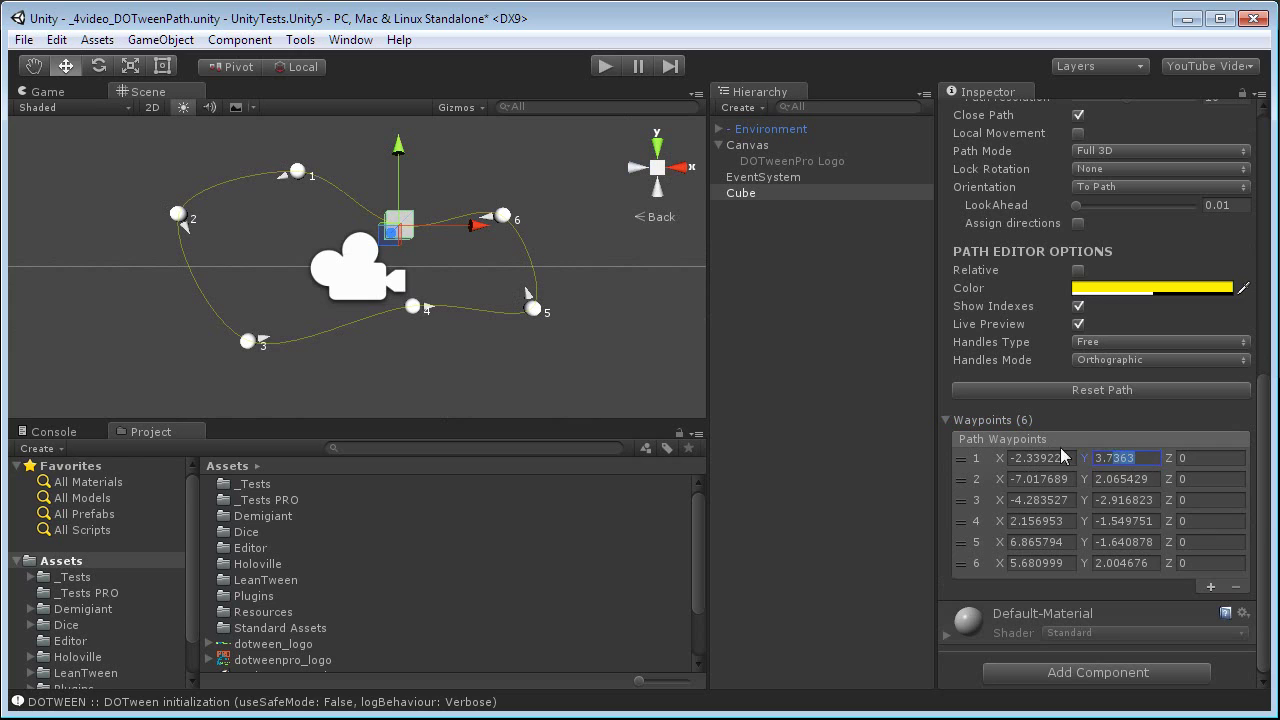
pyautogui.write('5')
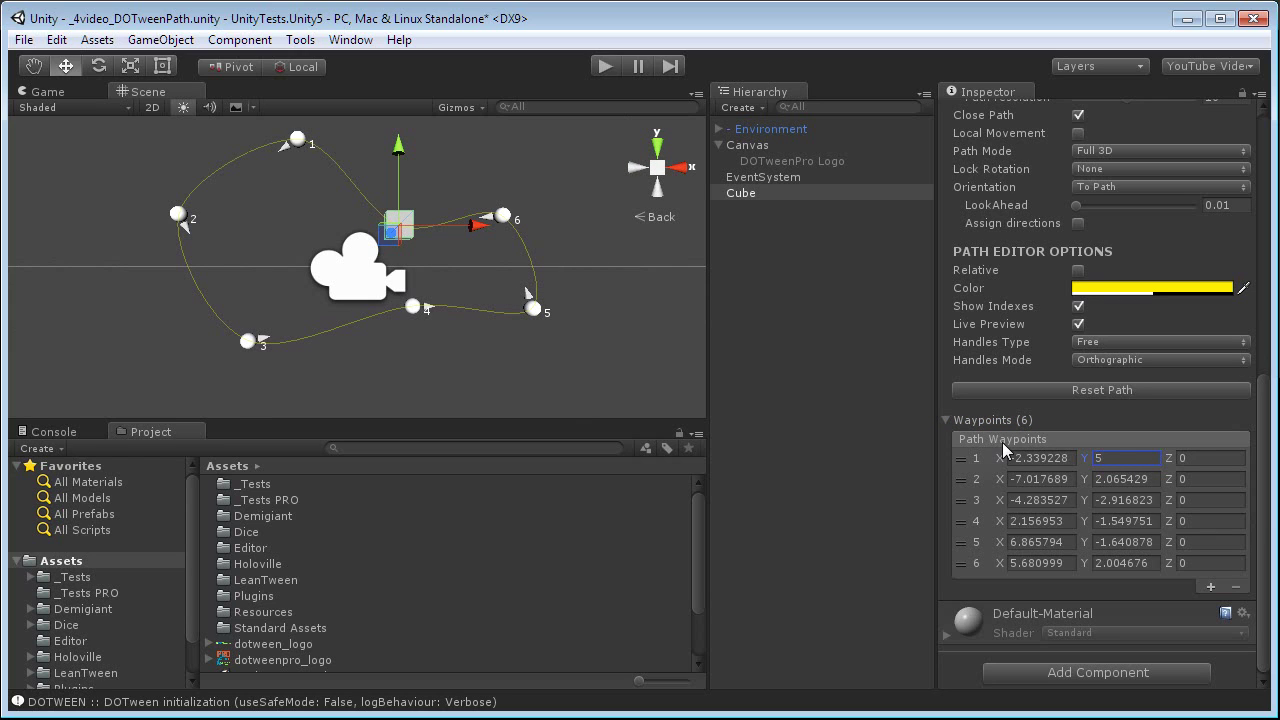
pyautogui.moveTo(963, 458)
pyautogui.mouseDown()
pyautogui.moveTo(966, 508)
pyautogui.moveTo(968, 458)
pyautogui.mouseUp()
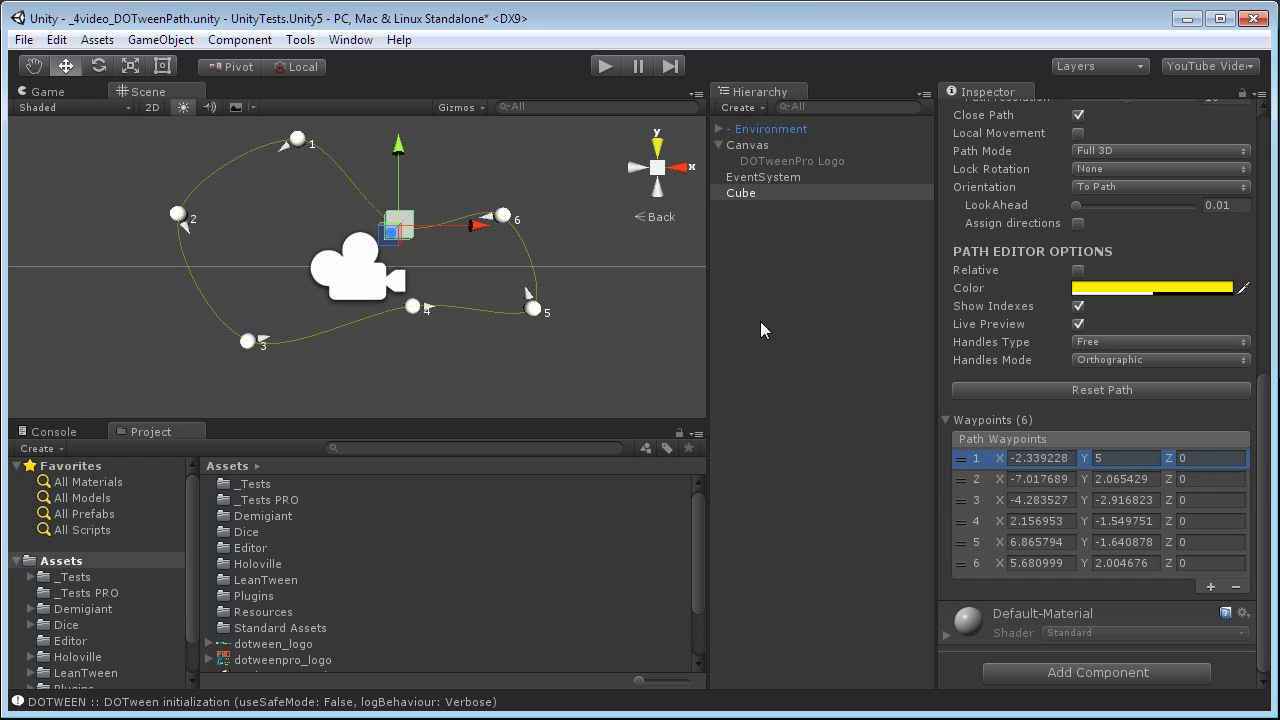
# - Preview the revised path in Play mode with the Game view gizmos shown, then exit Play mode
pyautogui.click(605, 66)
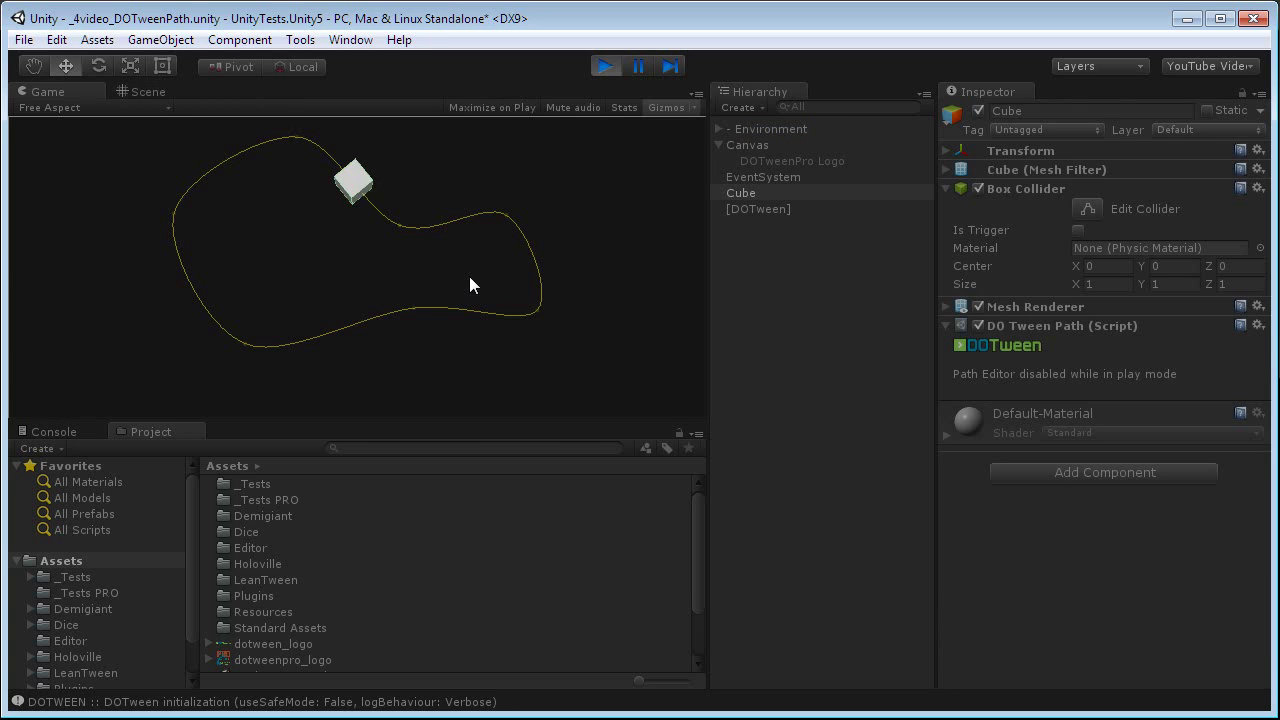
pyautogui.click(664, 107)
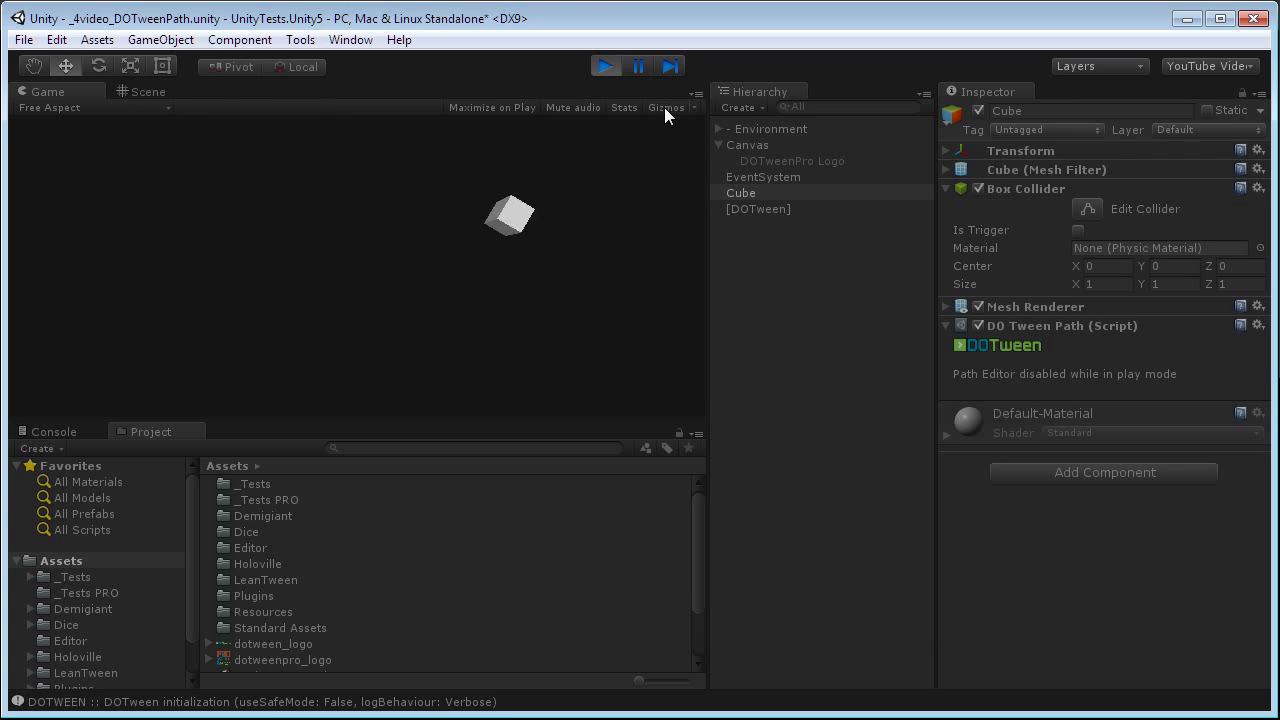
pyautogui.click(664, 107)
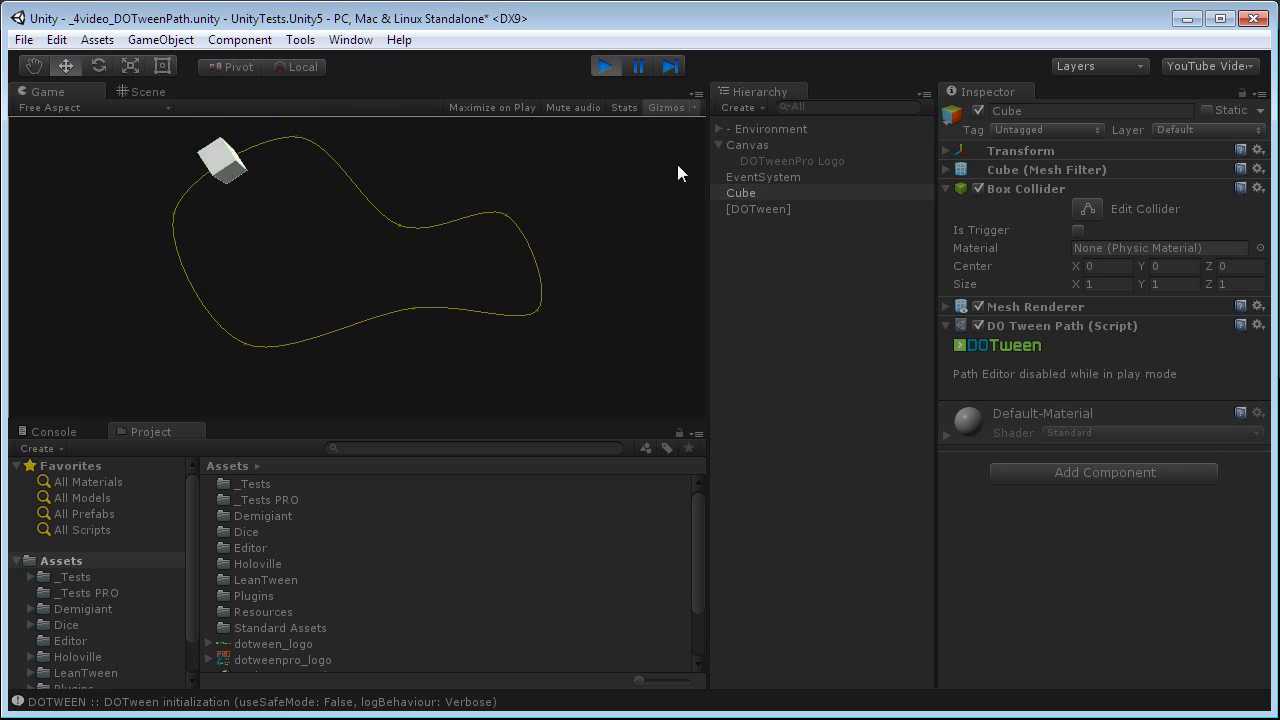
pyautogui.click(604, 65)
# - Turn off AutoPlay on the Cube's DOTween path, confirm it stays still, and set Delay to 0
pyautogui.click(770, 232)
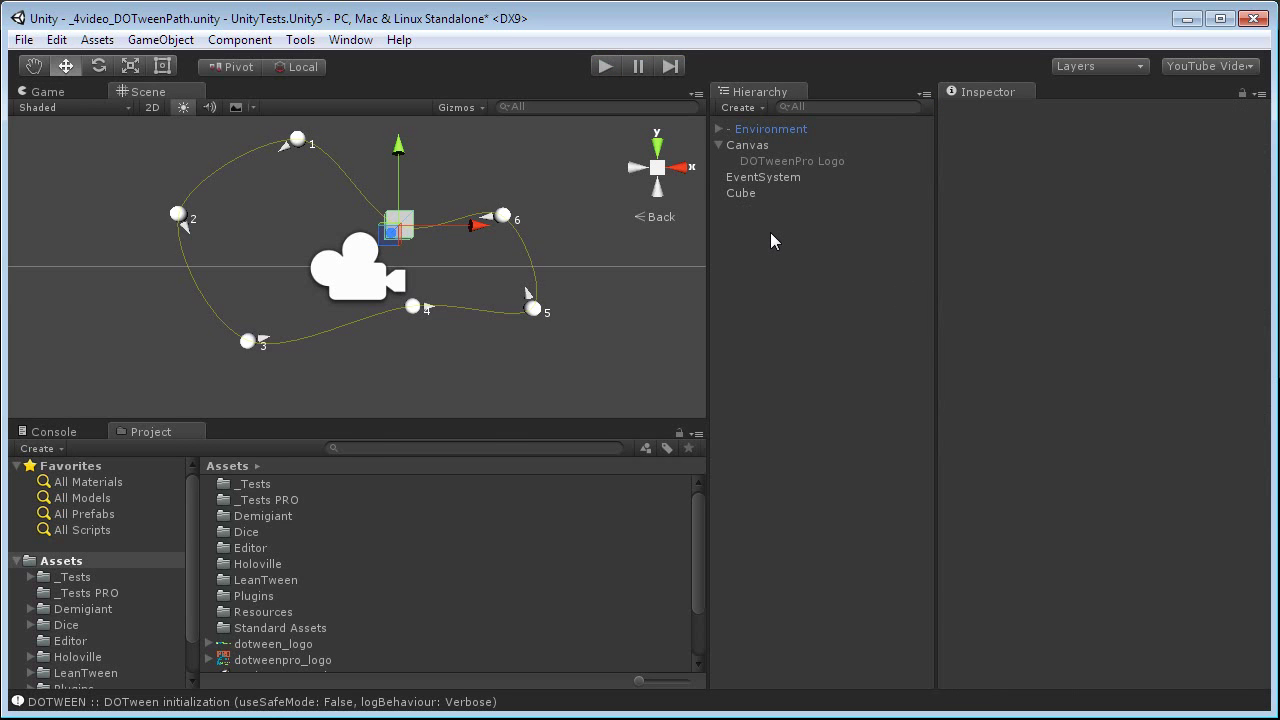
pyautogui.click(745, 194)
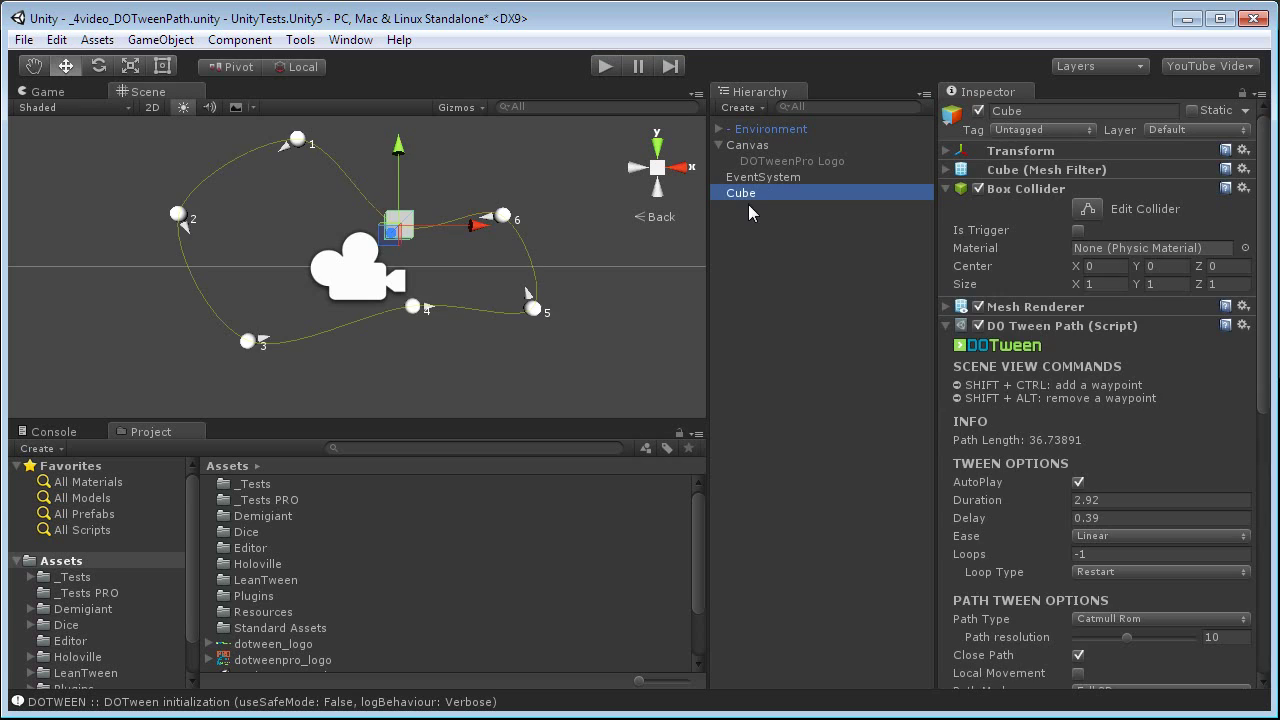
pyautogui.keyDown('alt'); pyautogui.moveTo(418, 287); pyautogui.dragTo(528, 314); pyautogui.keyUp('alt')
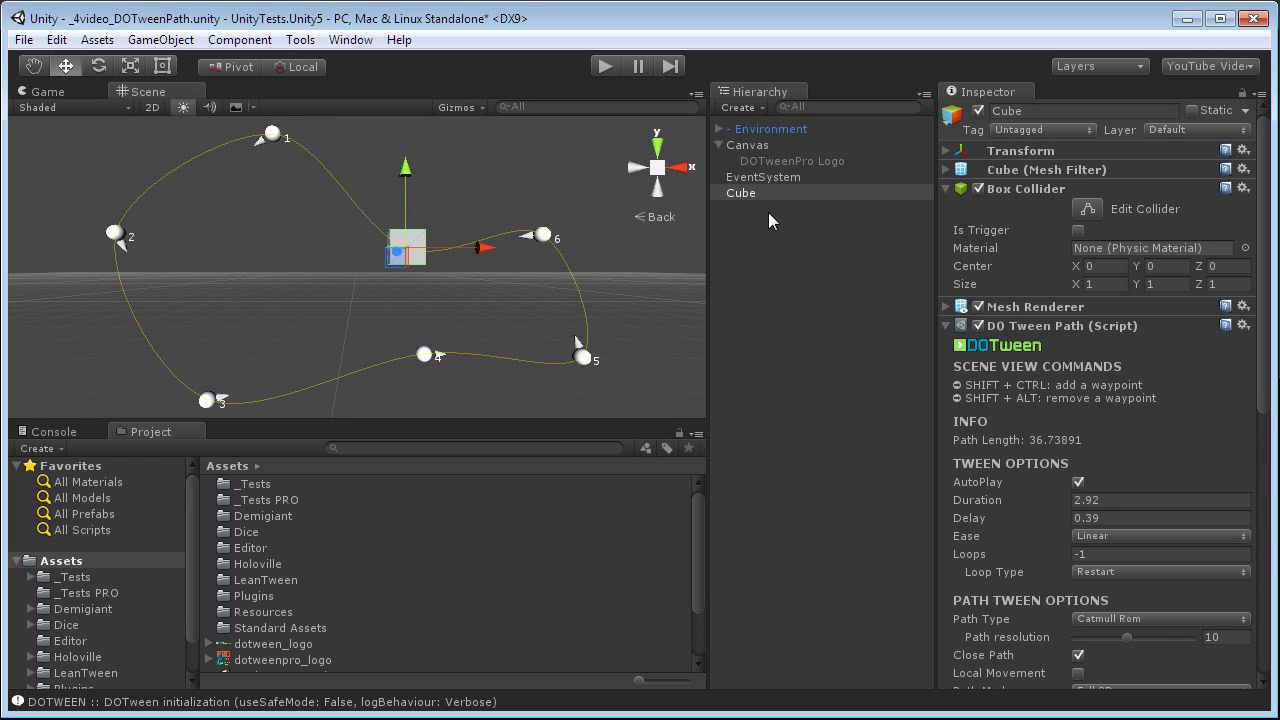
pyautogui.scroll(-3, 1116, 364)
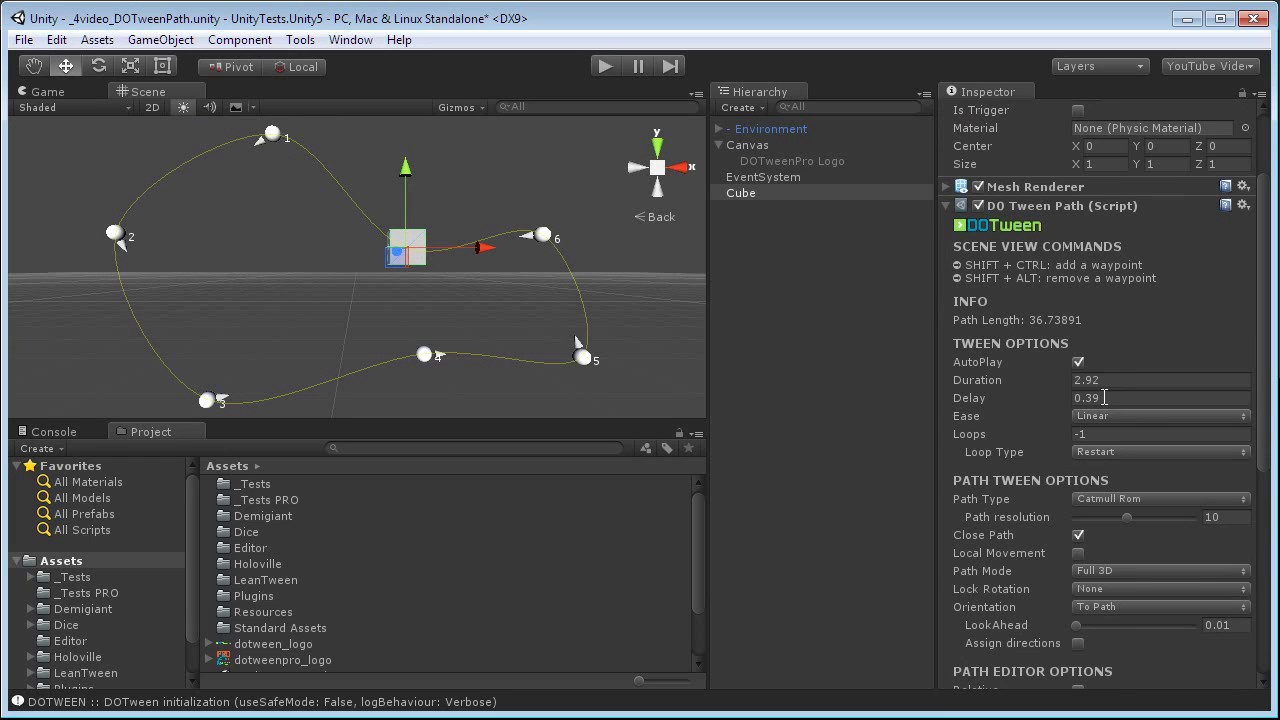
pyautogui.click(1078, 363)
pyautogui.click(605, 66)
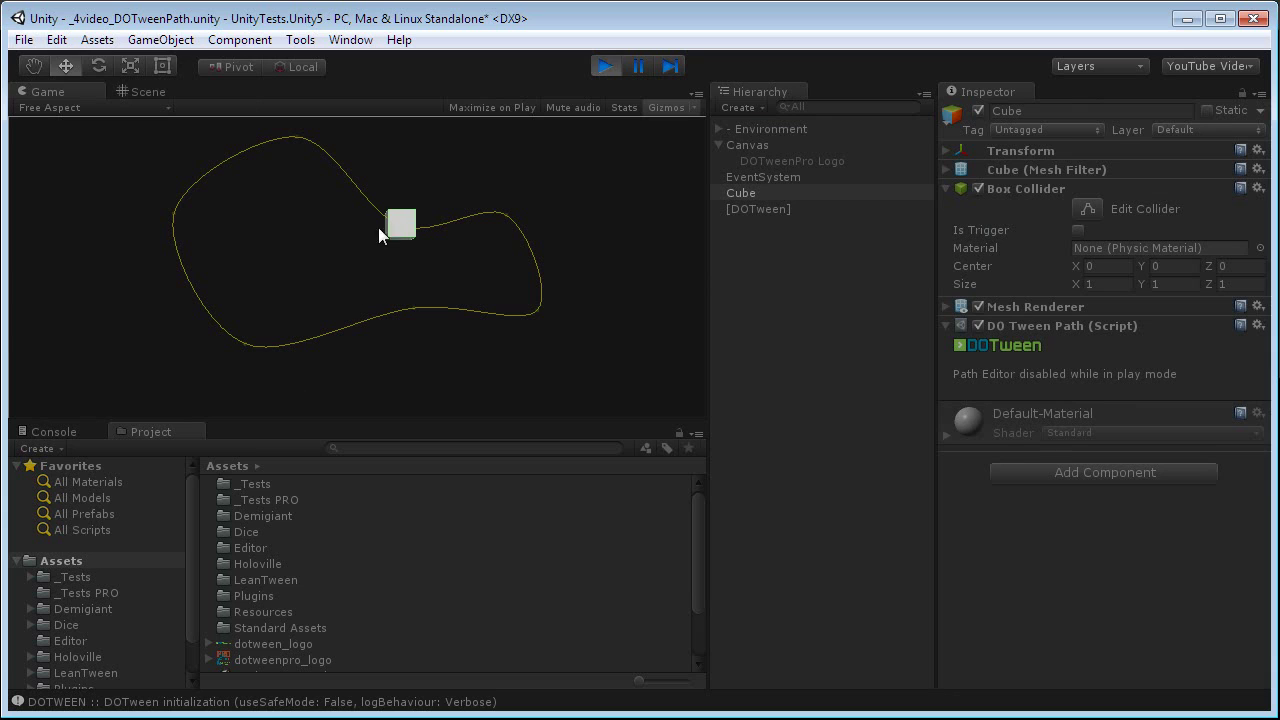
pyautogui.click(603, 68)
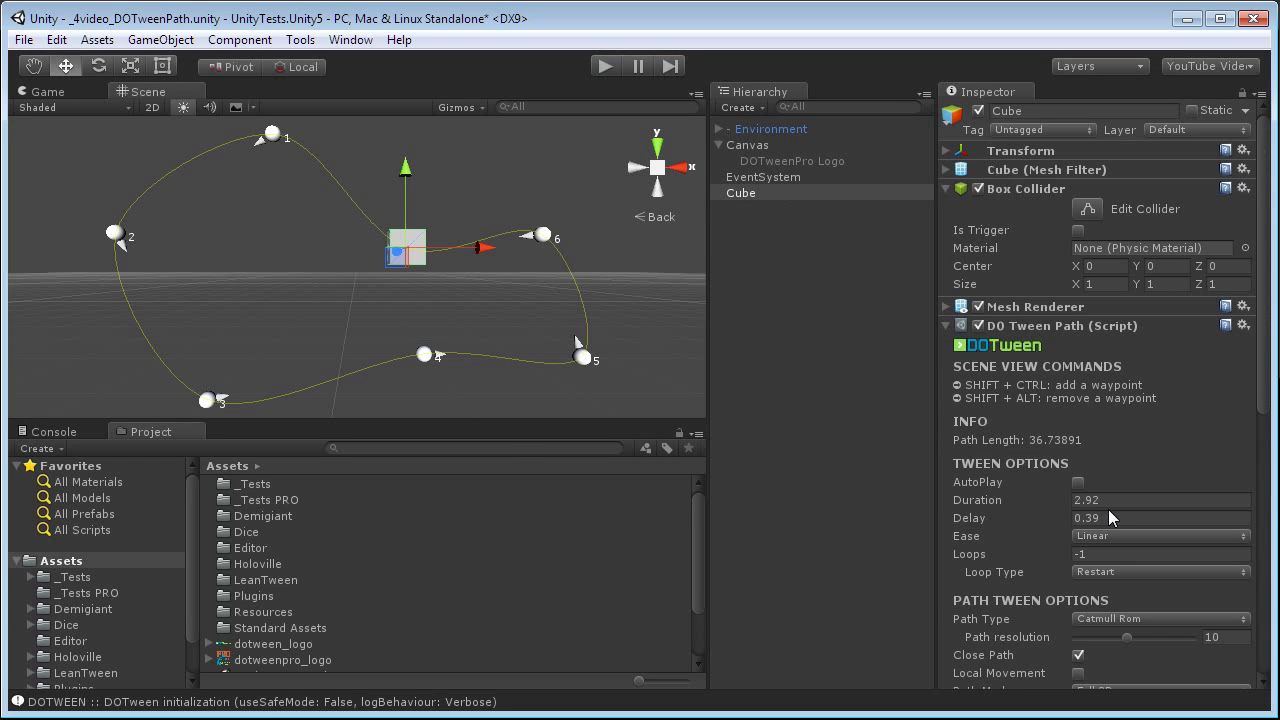
pyautogui.moveTo(1050, 522); pyautogui.dragTo(1040, 525)
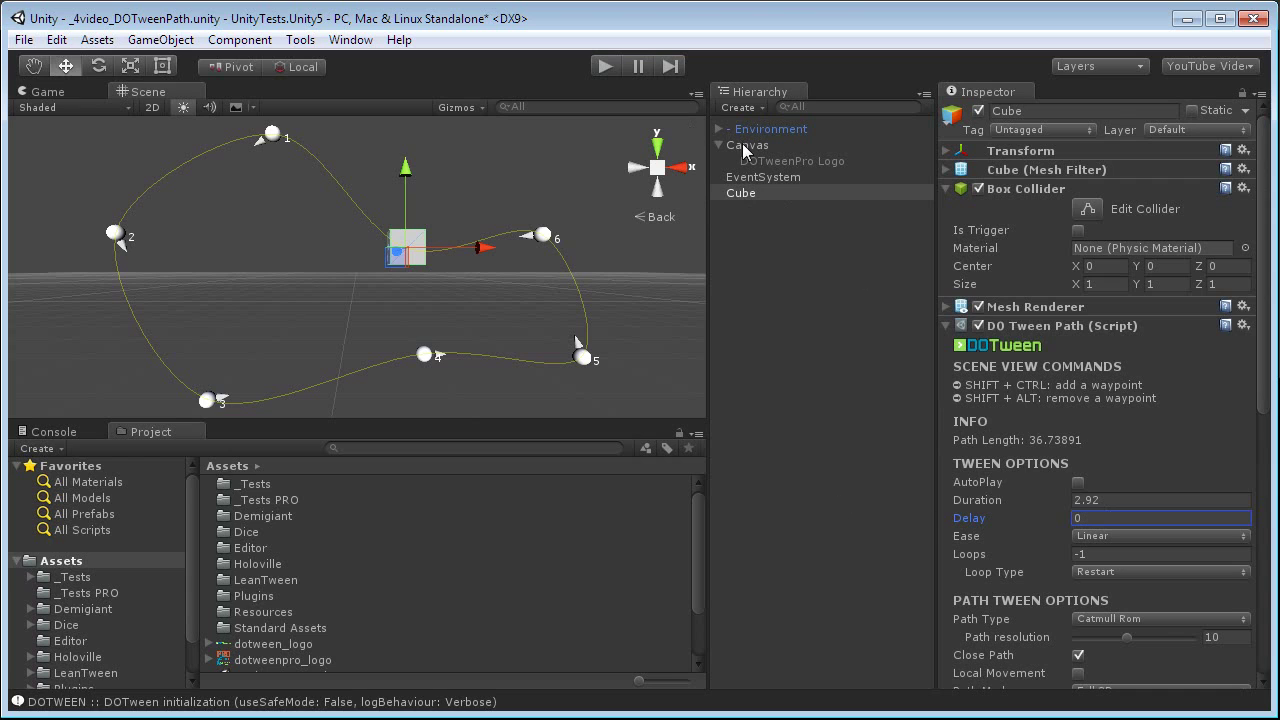
# - Add a UI Button under the Canvas and move it below the cube
pyautogui.click(744, 146)
pyautogui.click(740, 107)
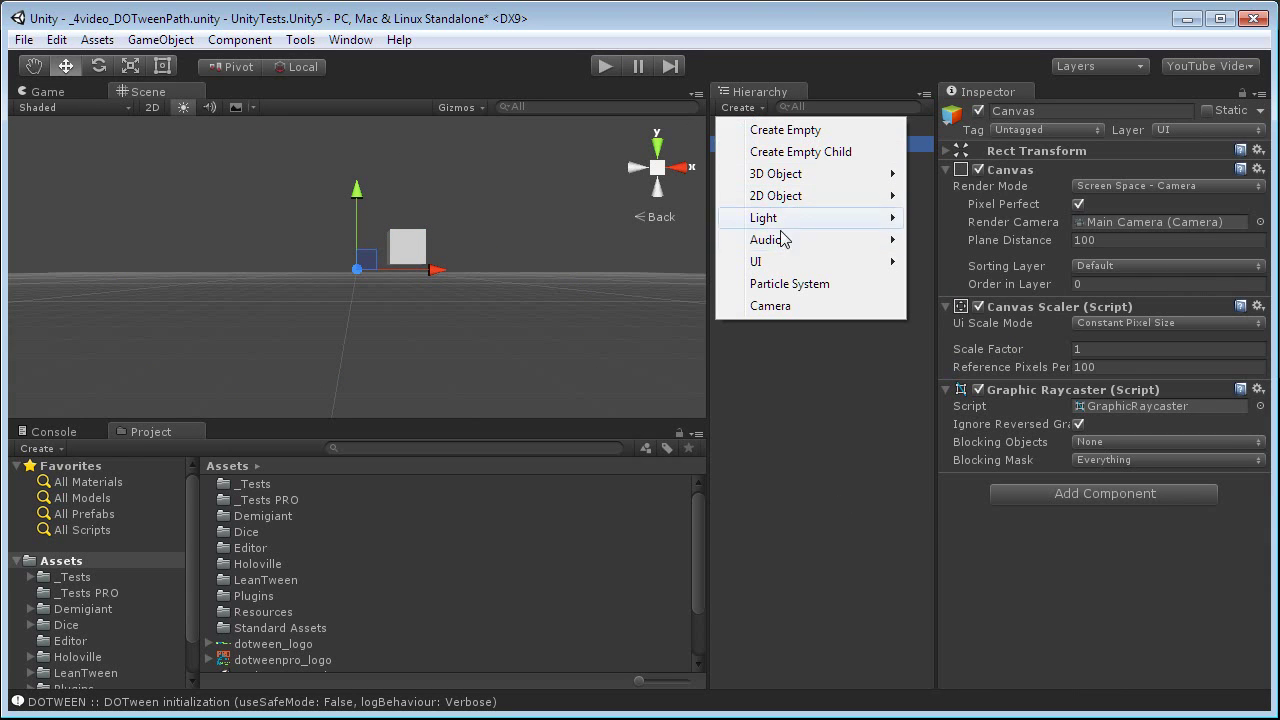
pyautogui.moveTo(770, 262)
pyautogui.click(608, 280)
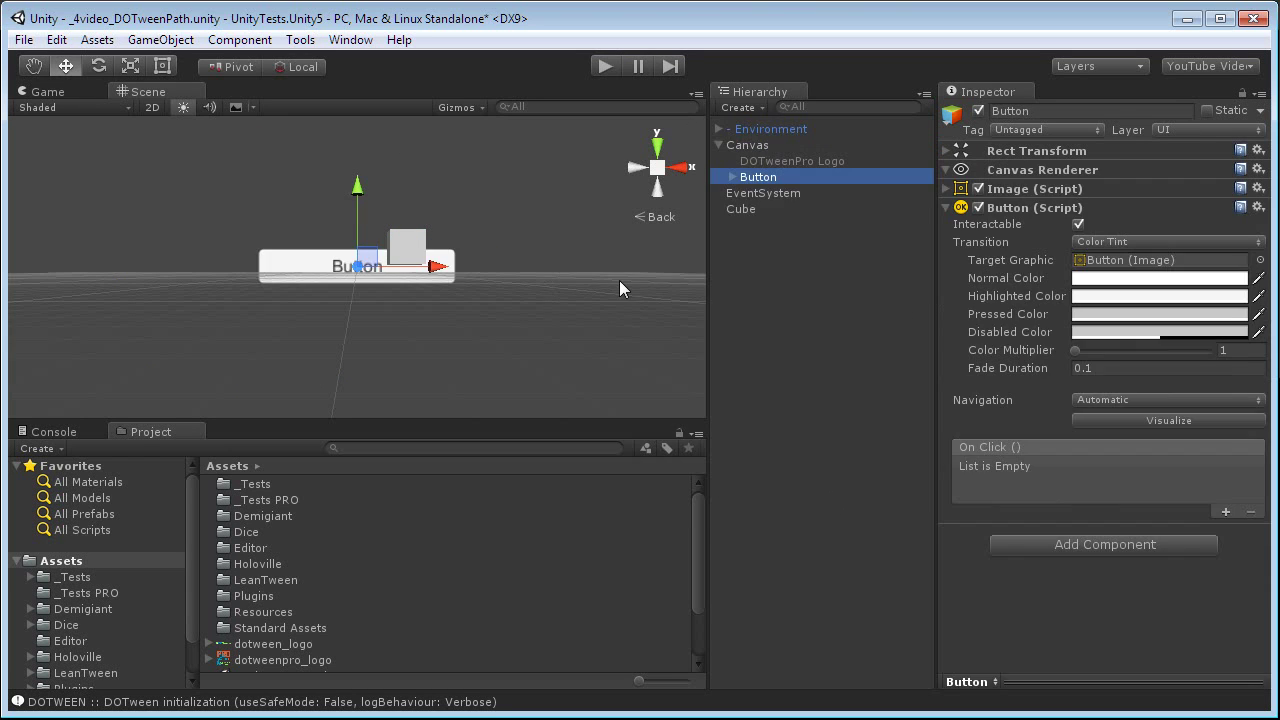
pyautogui.moveTo(360, 188); pyautogui.dragTo(362, 262)
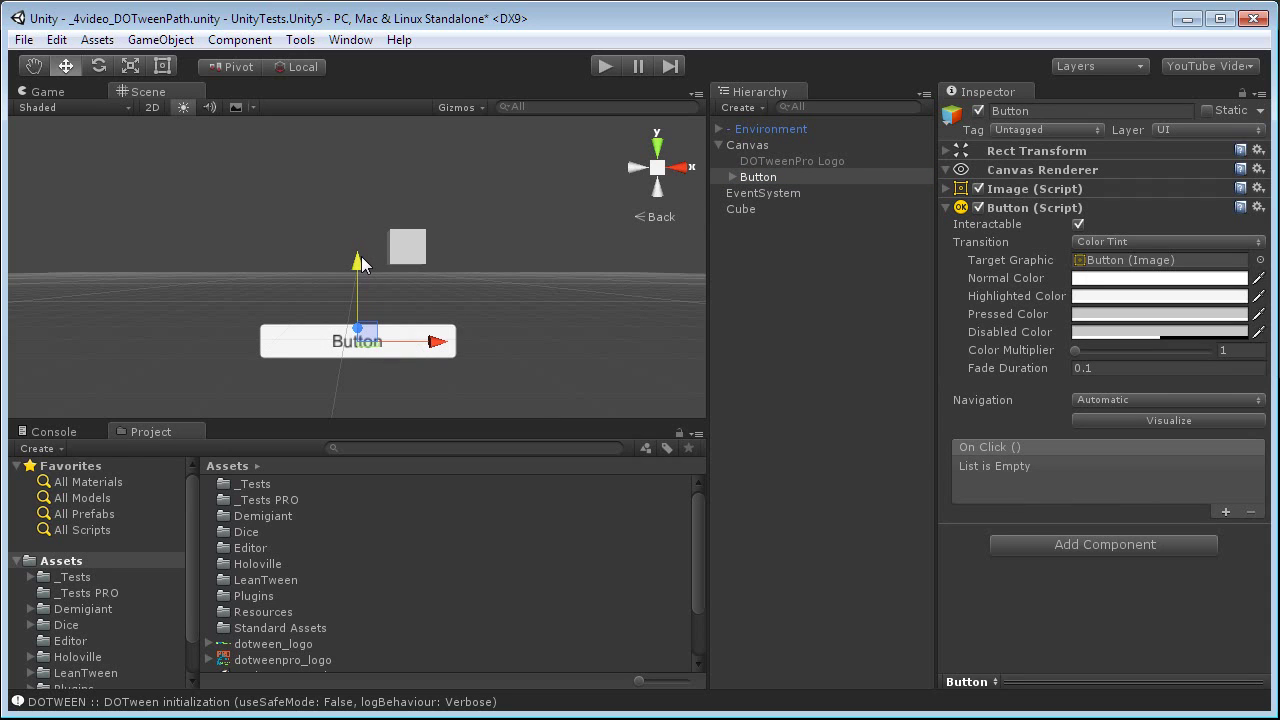
# - Change the button's Text label to 'START PATH TWEEN'
pyautogui.click(734, 178)
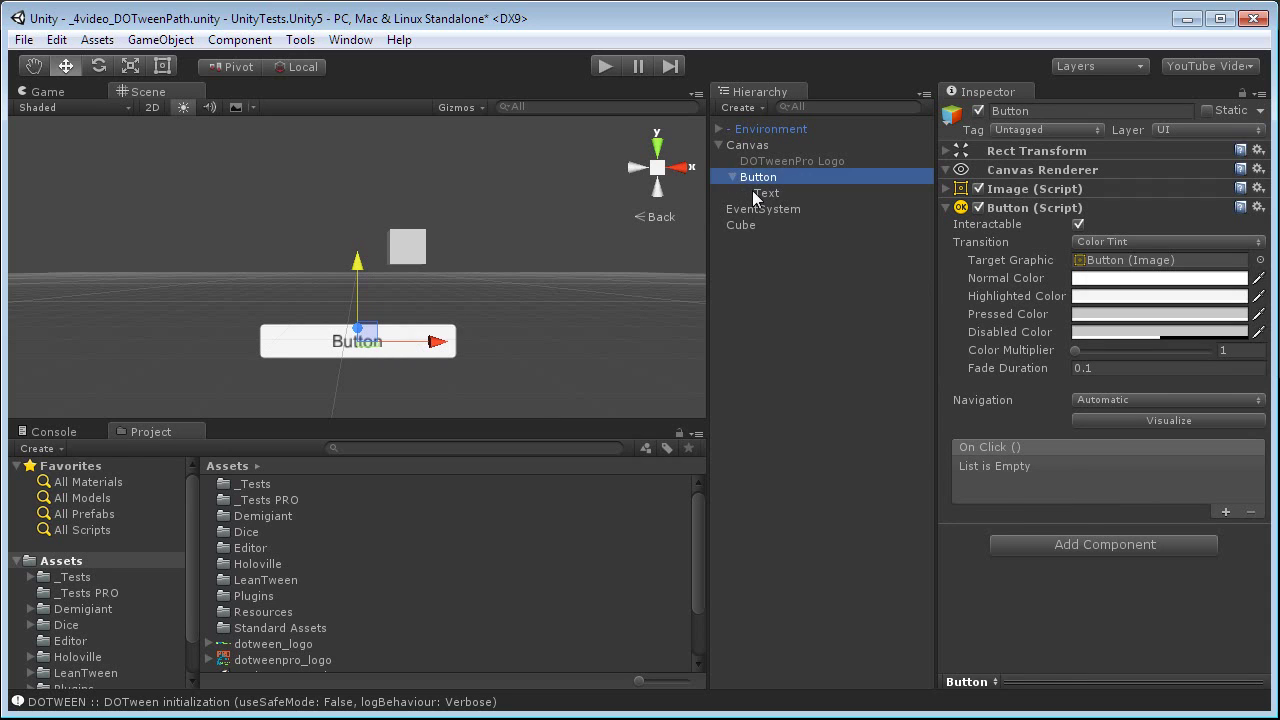
pyautogui.click(762, 193)
pyautogui.click(1038, 228)
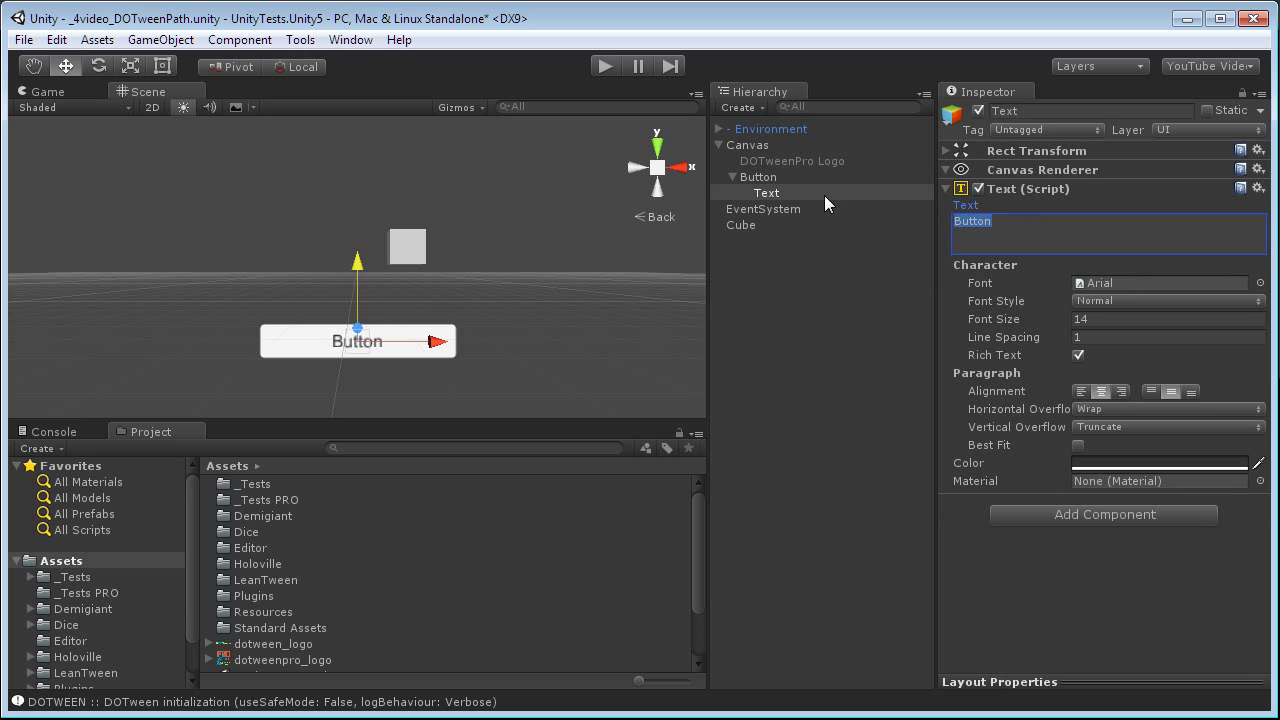
pyautogui.write('START PATH TWEEN')
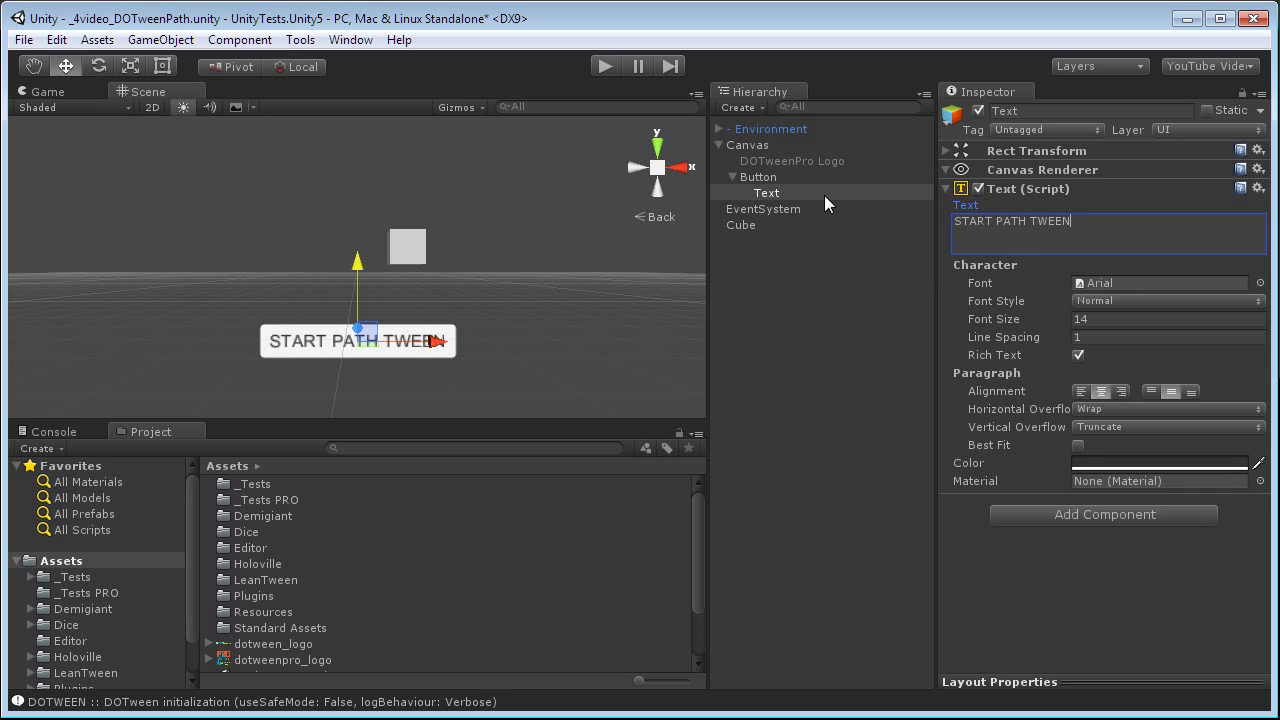
pyautogui.click(748, 178)
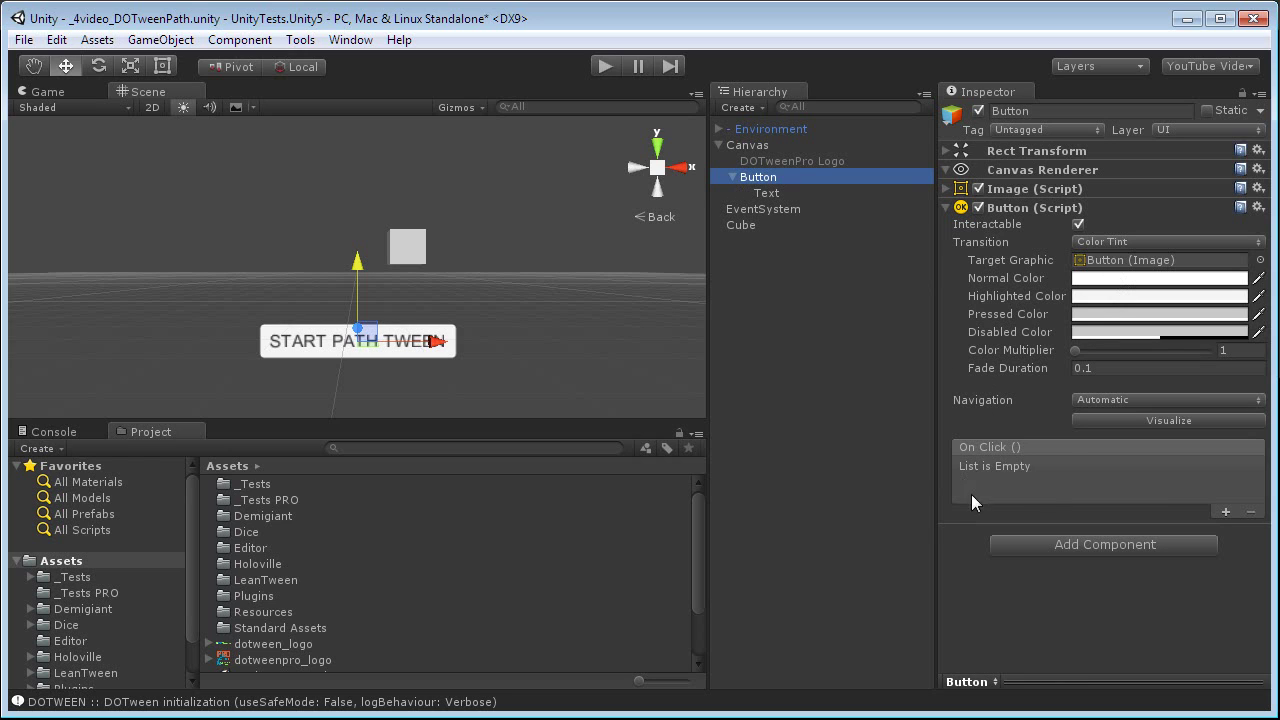
# - Add an On Click entry targeting the Cube that calls DOTweenPath.DOPlay()
pyautogui.click(1225, 511)
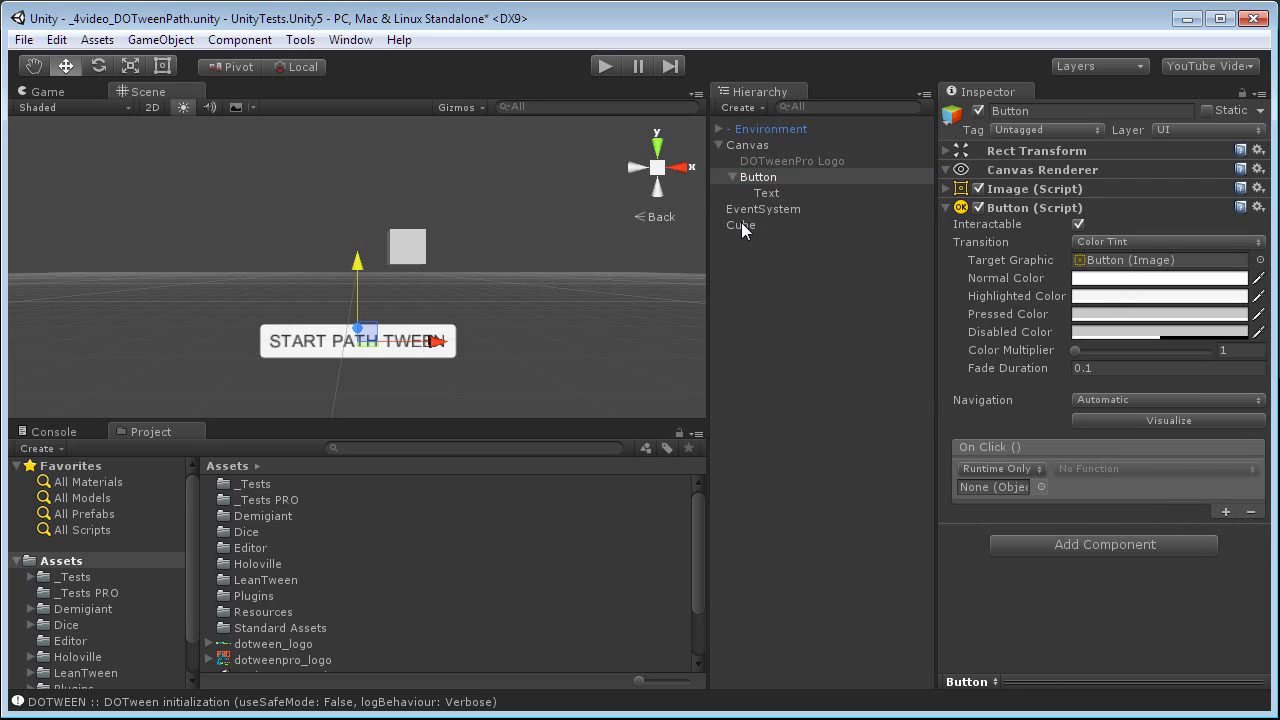
pyautogui.moveTo(741, 224); pyautogui.dragTo(979, 487)
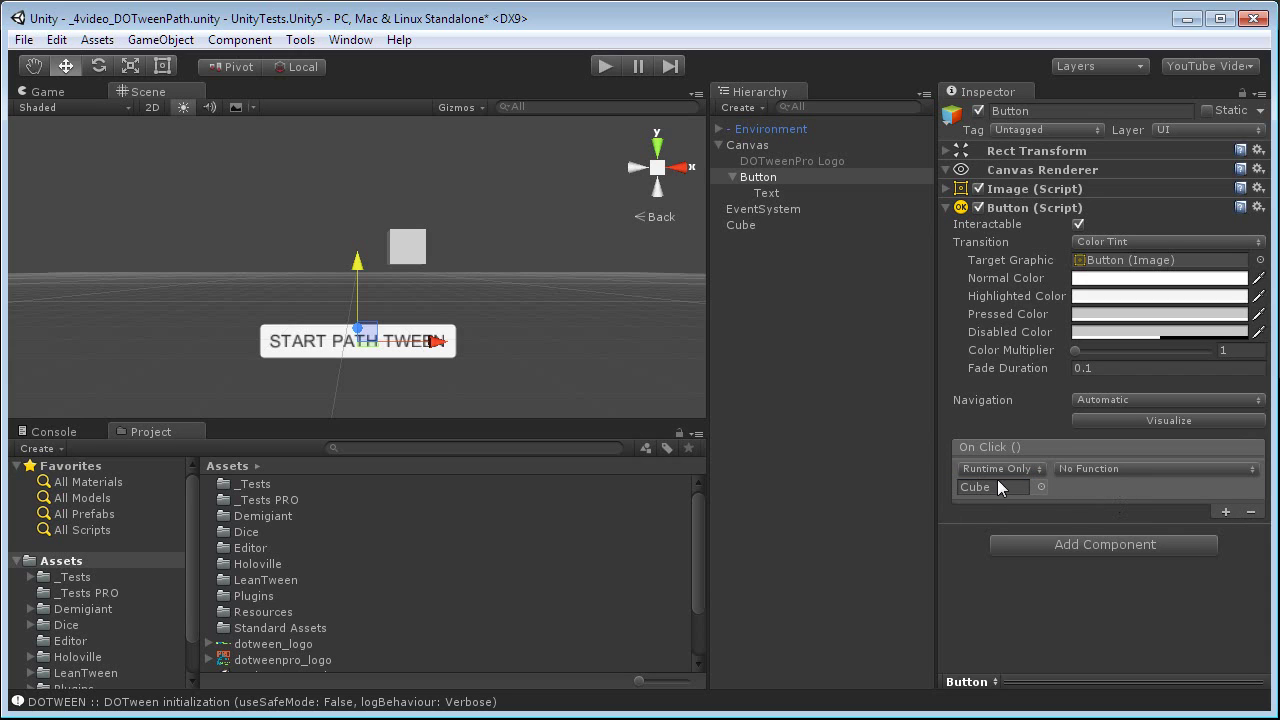
pyautogui.click(1099, 468)
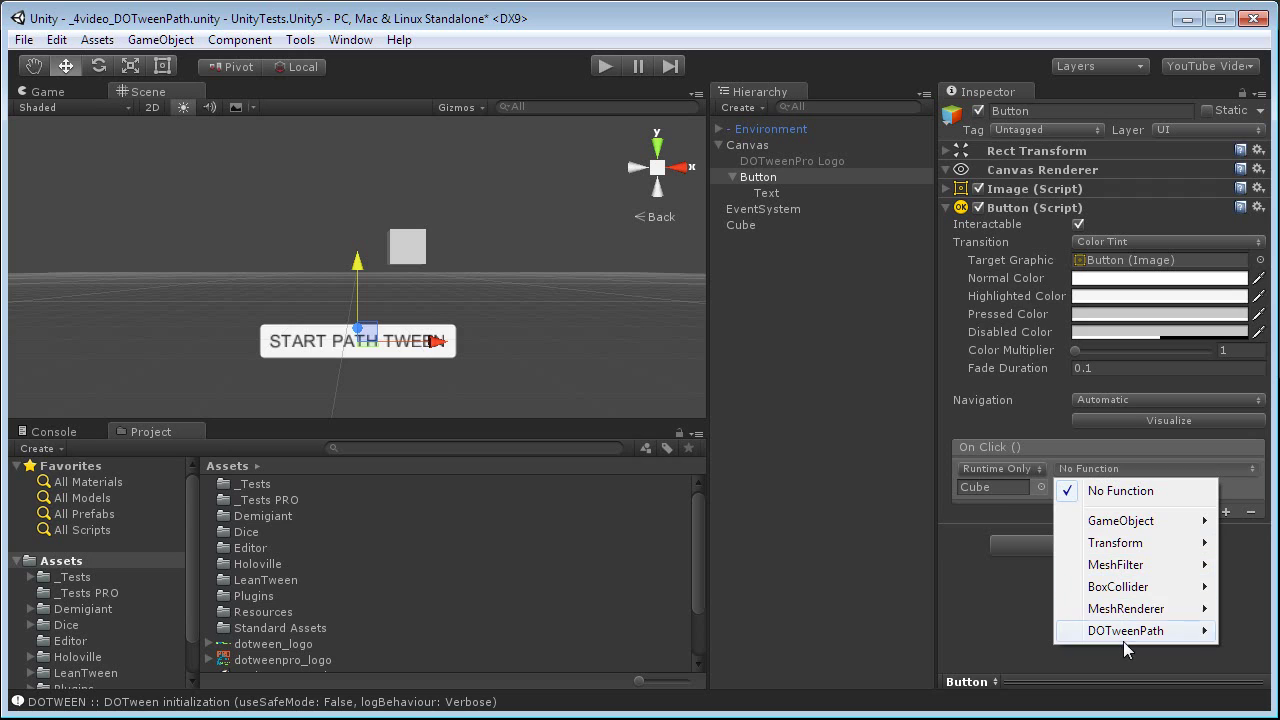
pyautogui.moveTo(1127, 640)
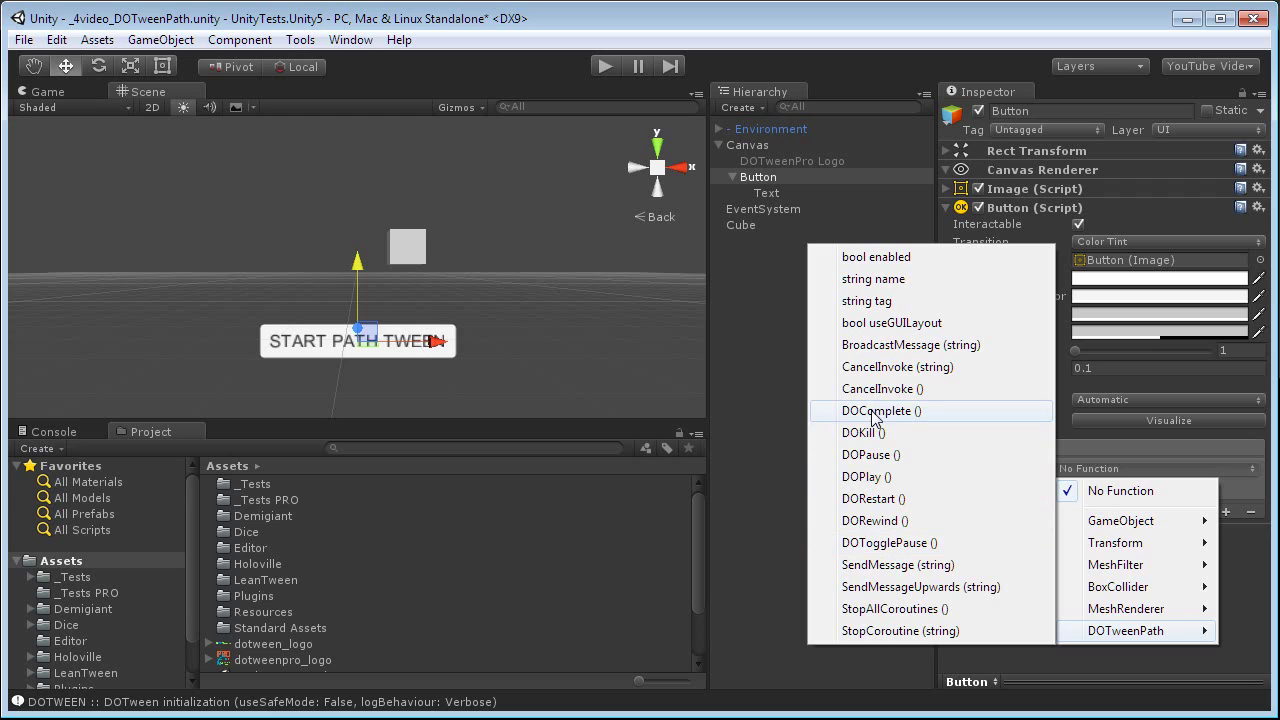
pyautogui.click(866, 477)
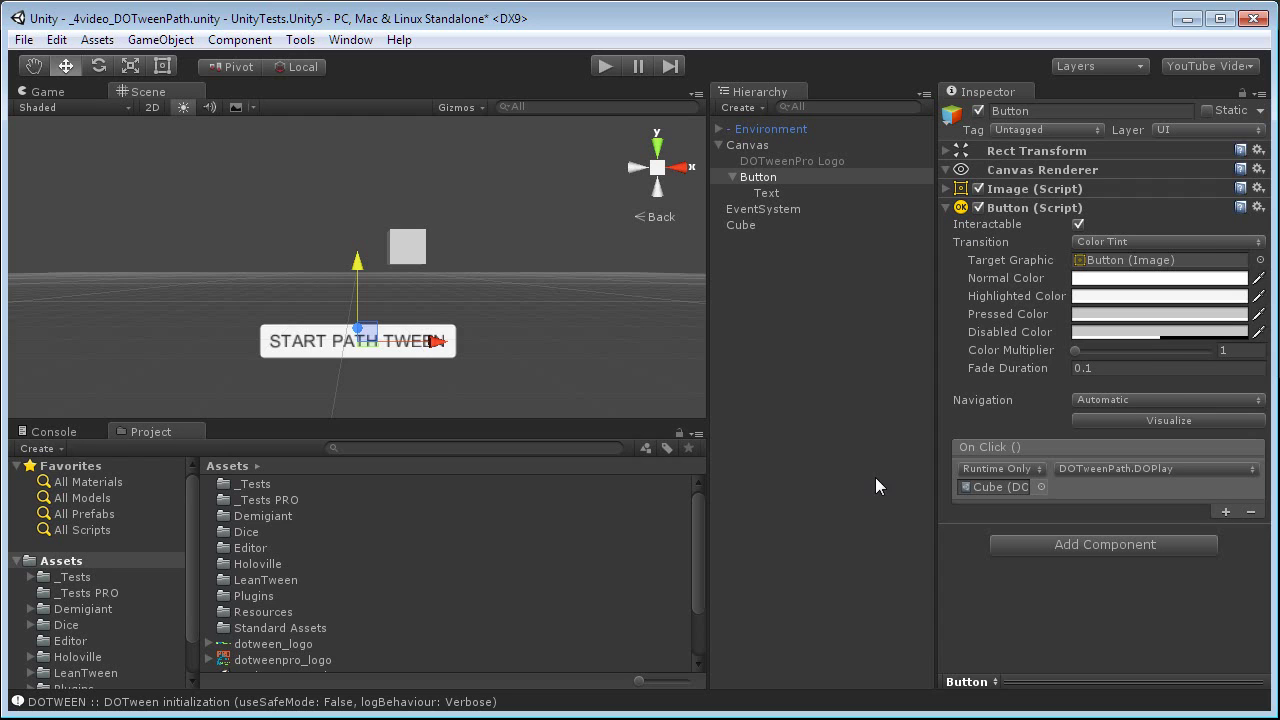
pyautogui.click(601, 75)
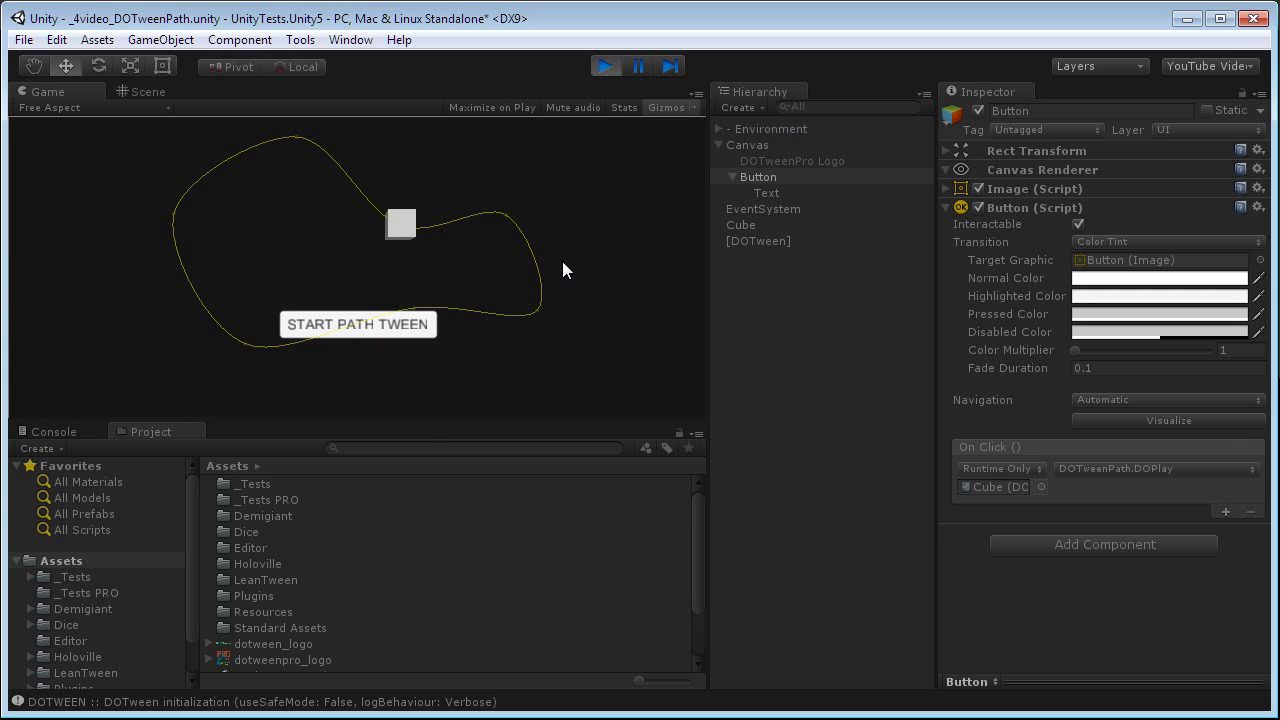
pyautogui.click(378, 330)
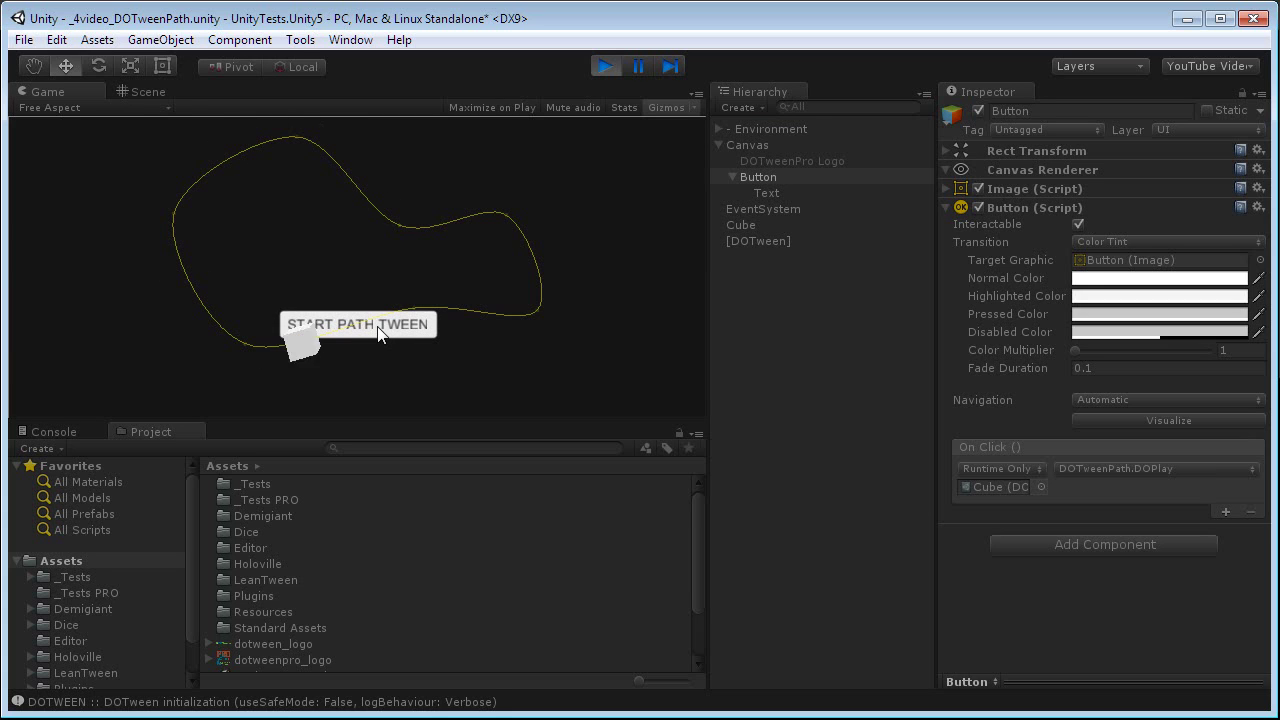
pyautogui.click(605, 66)
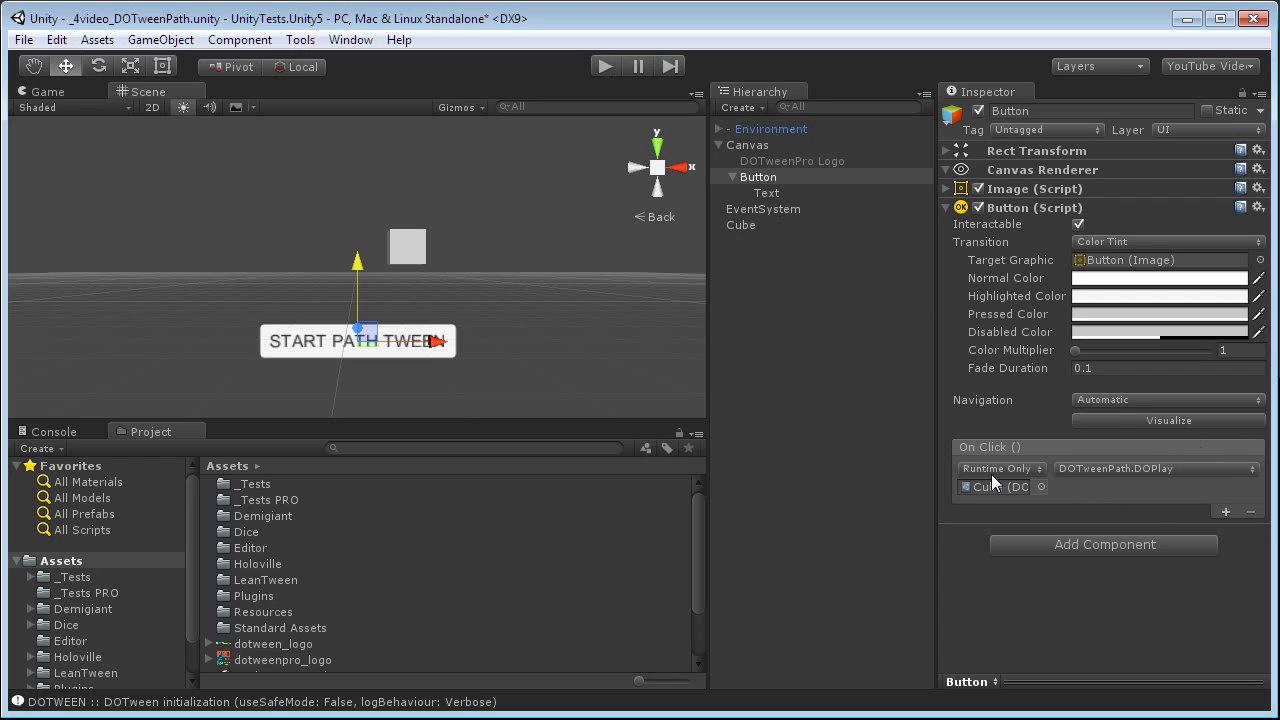
# - Switch the On Click function to DOTweenPath.DOTogglePause() and enter Play mode
pyautogui.click(1153, 468)
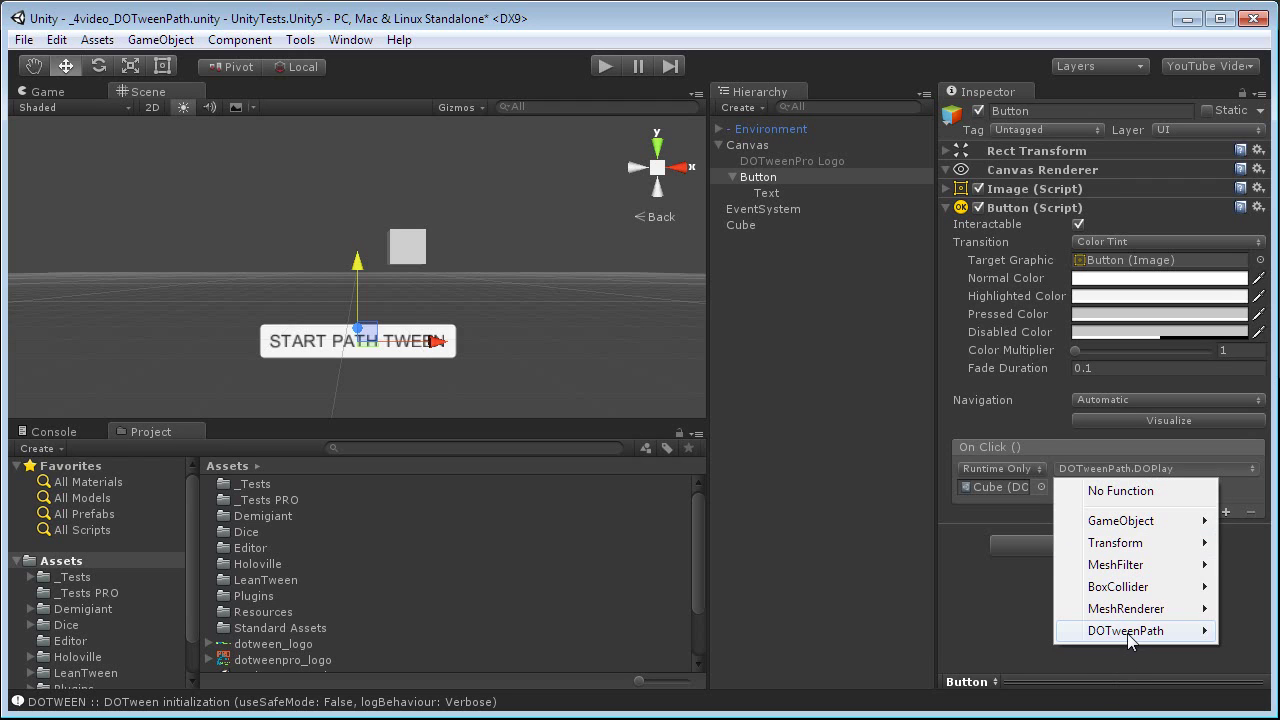
pyautogui.click(892, 543)
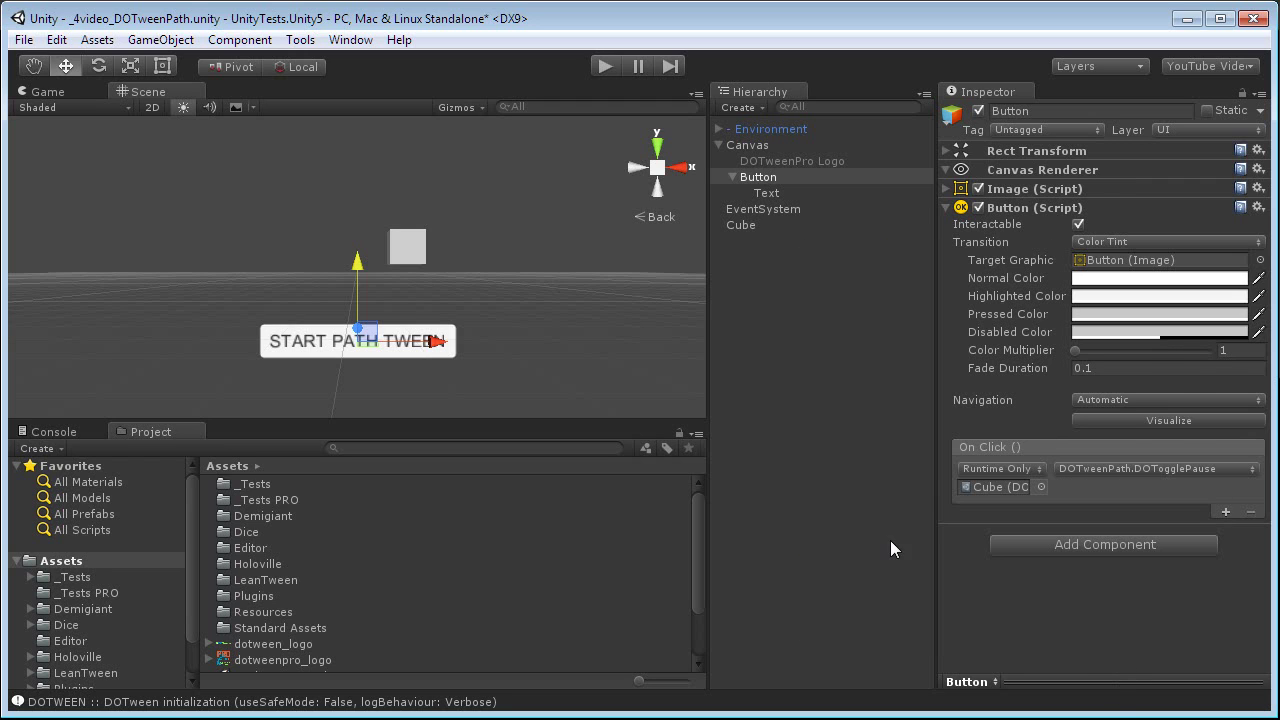
pyautogui.click(604, 67)
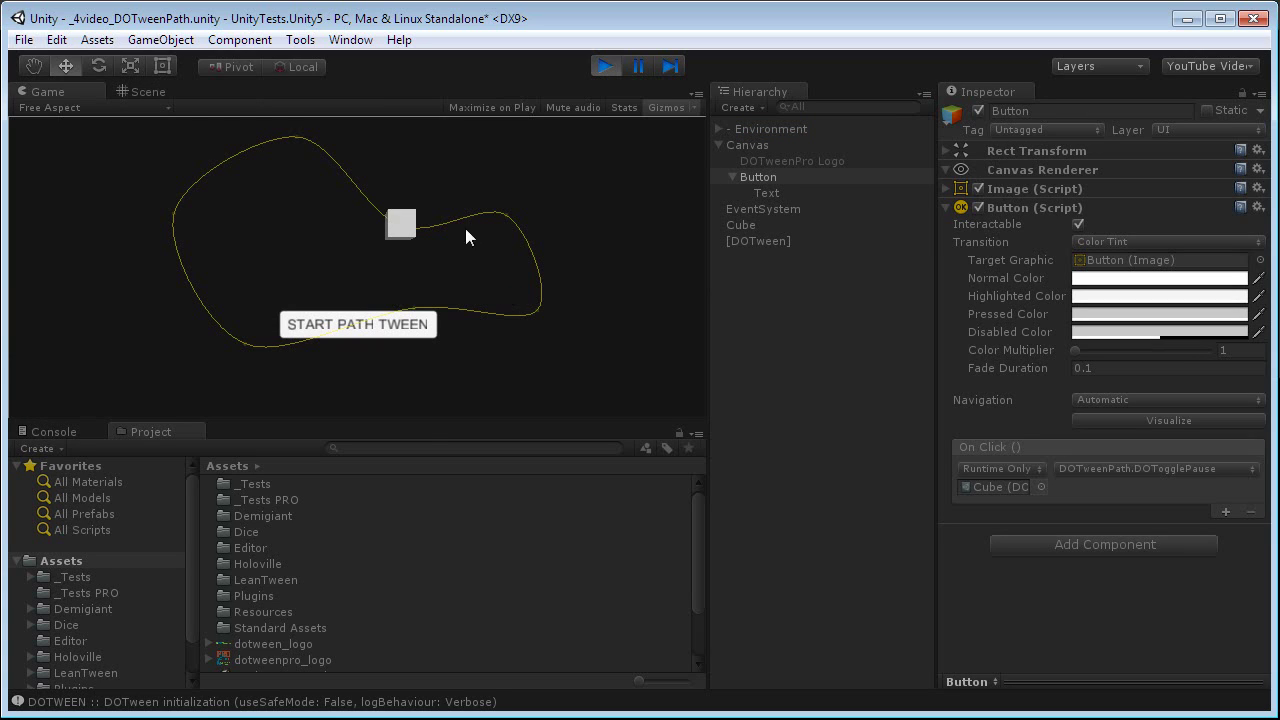
# - Click START PATH TWEEN in the Game view to send the cube along its yellow path
pyautogui.click(369, 323)
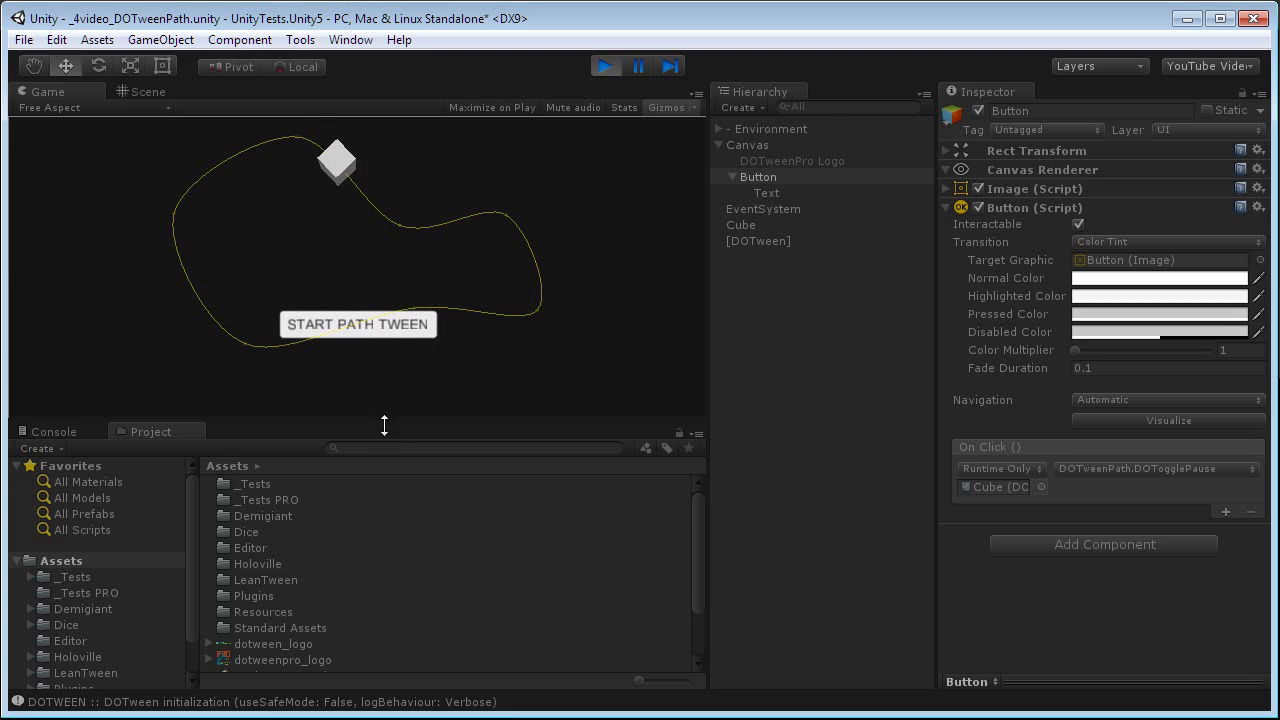